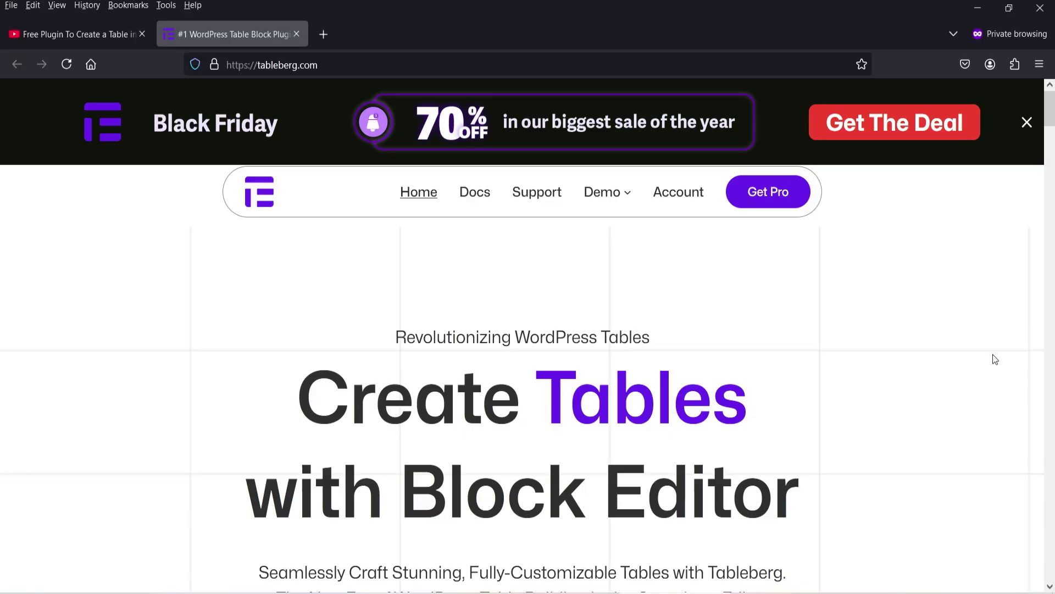
# Step: Switch to the tutorial video tab
pyautogui.click(17, 39)
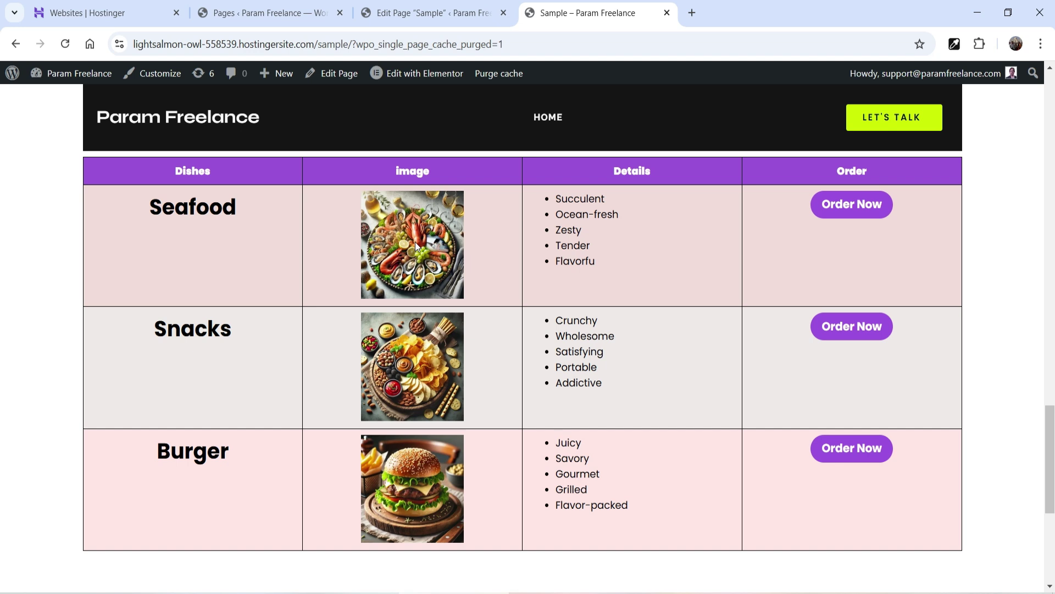
# Step: Scroll through the pricing, camera and employee example tables, then open the Sample page editor
pyautogui.moveTo(1046, 496); pyautogui.dragTo(1046, 216)
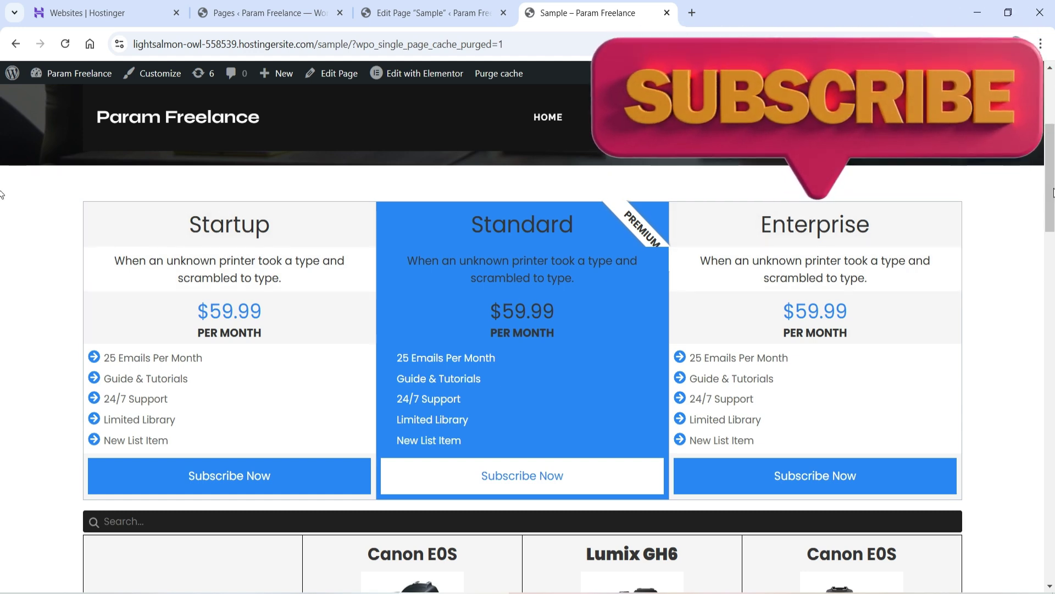
pyautogui.scroll(-6, 2, 264)
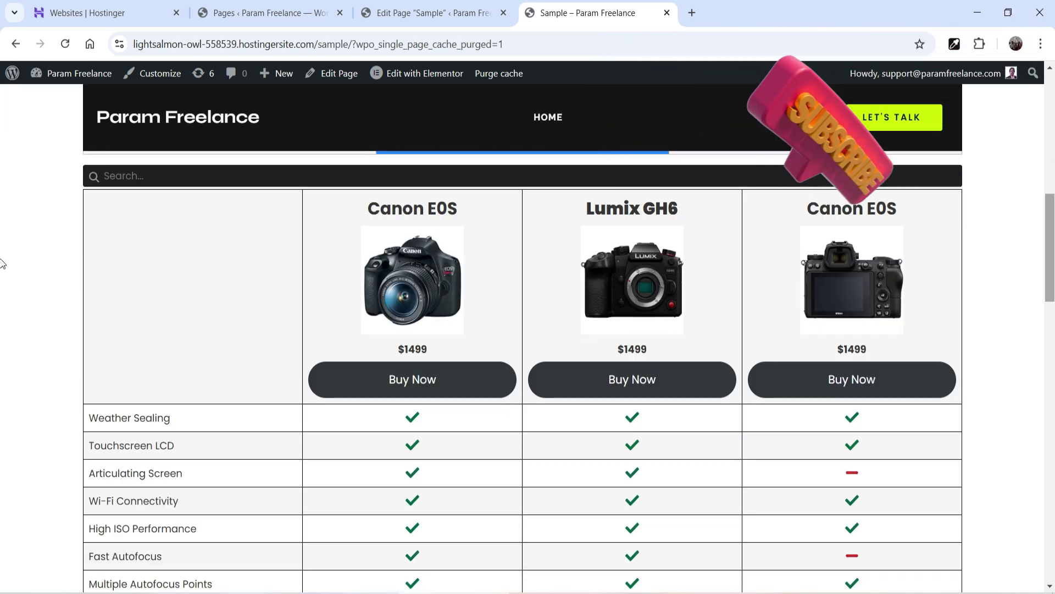
pyautogui.click(135, 177)
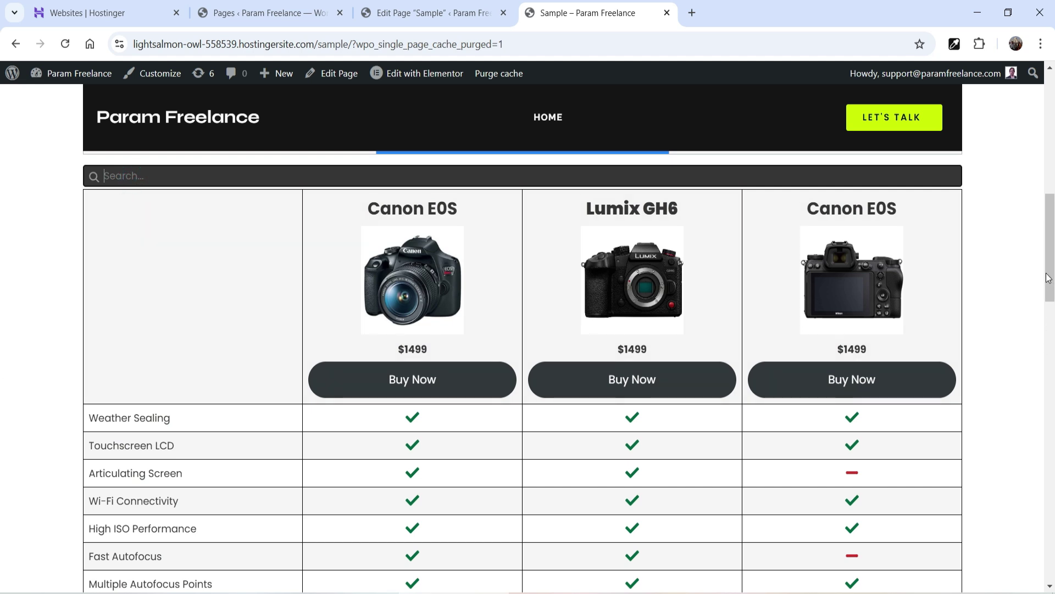
pyautogui.scroll(-10, 3, 315)
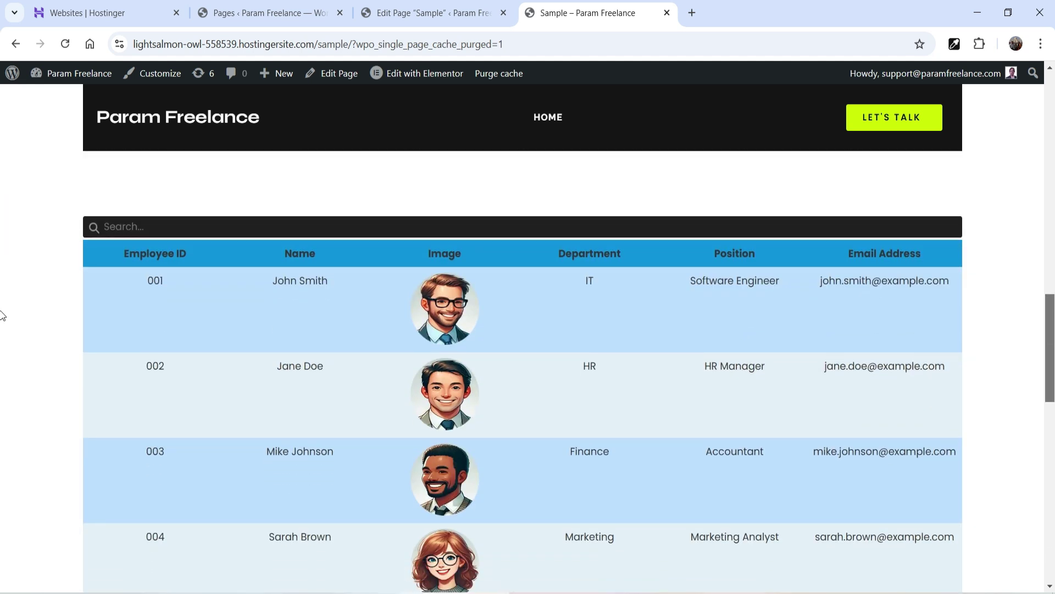
pyautogui.scroll(1, 3, 314)
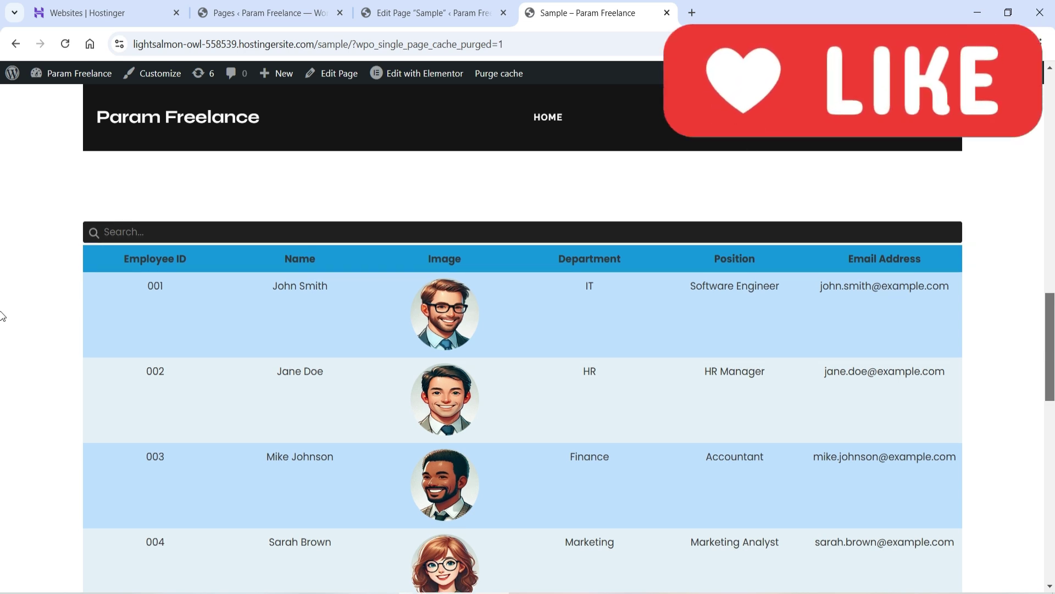
pyautogui.scroll(-10, 3, 315)
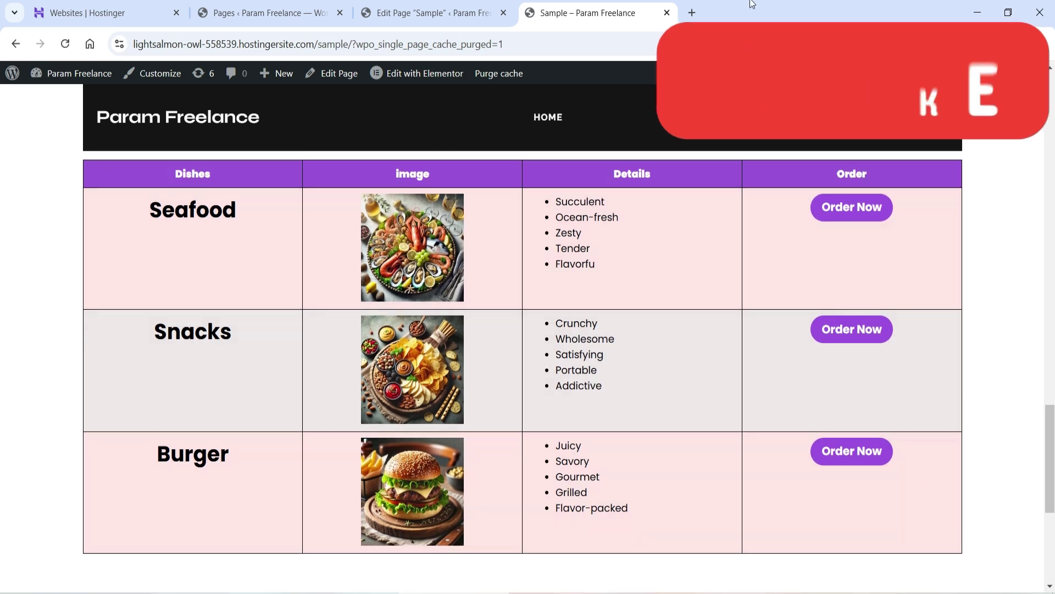
pyautogui.click(398, 21)
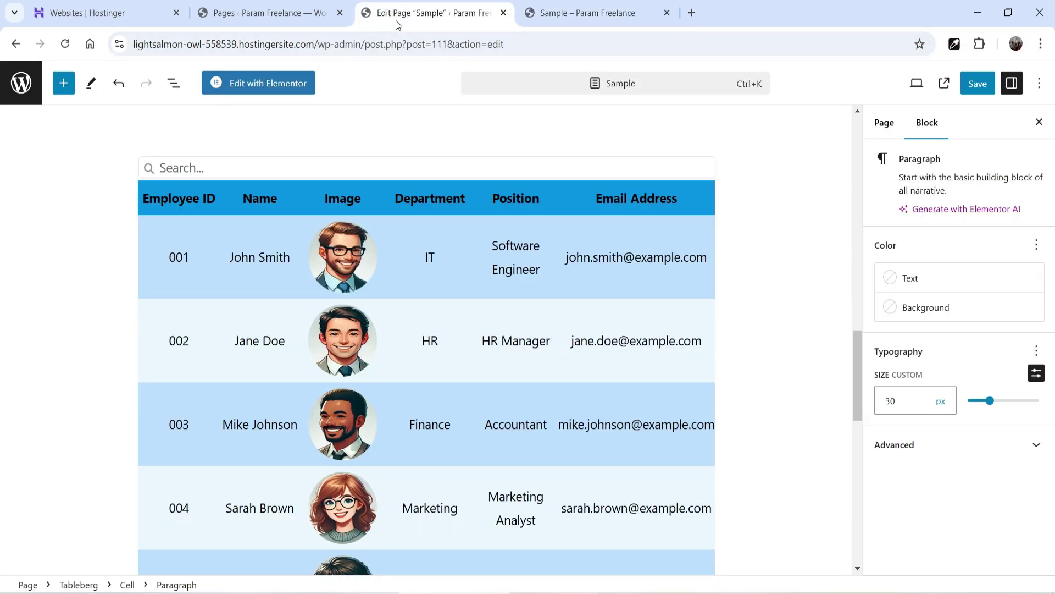
# Step: Undo the last change and delete the old dishes table block
pyautogui.scroll(-15, 781, 332)
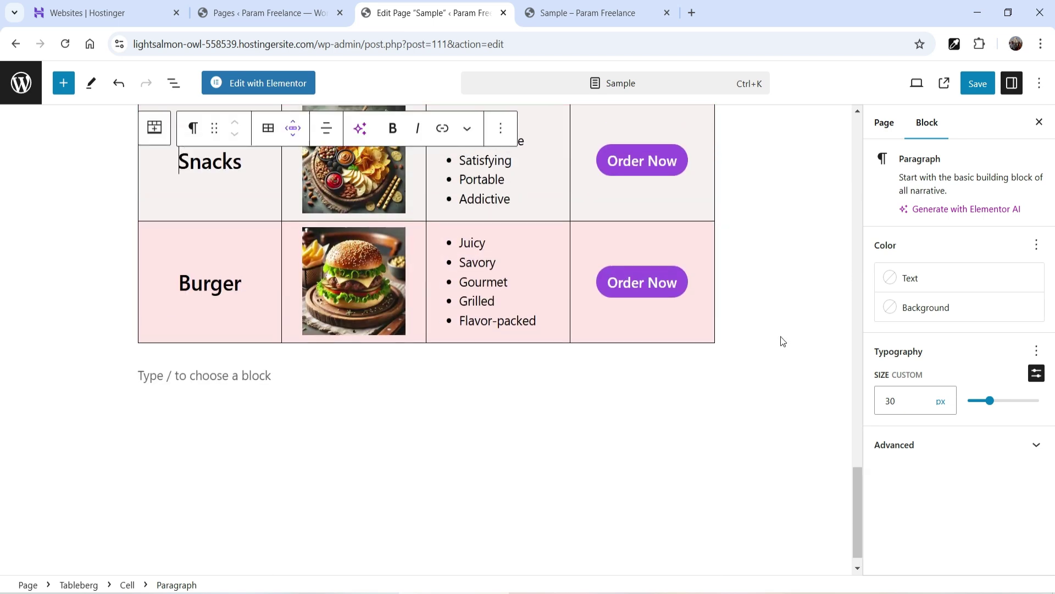
pyautogui.scroll(3, 605, 233)
pyautogui.hotkey('ctrl', 'z')
pyautogui.click(263, 150)
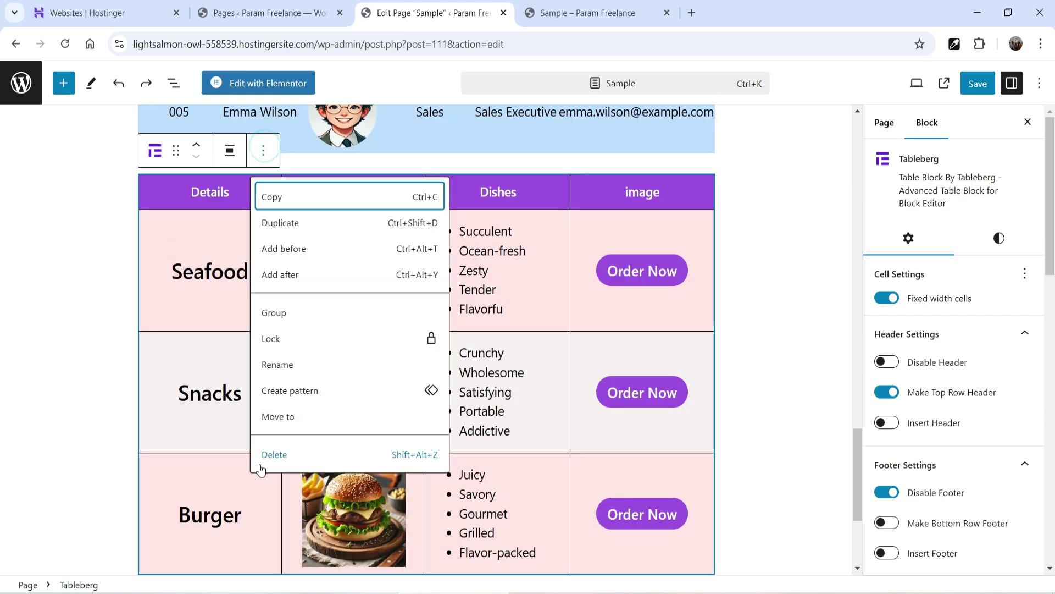
pyautogui.click(284, 454)
# Step: Add an empty block below the employee table and insert a Tableberg block via a 'table' search
pyautogui.scroll(-4, 692, 368)
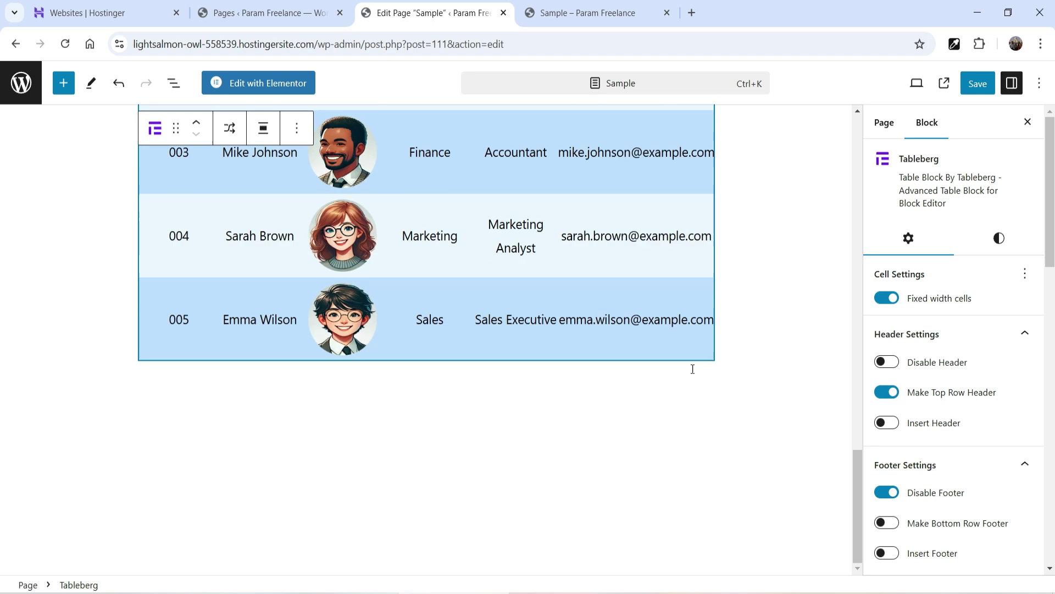
pyautogui.click(692, 369)
pyautogui.click(259, 389)
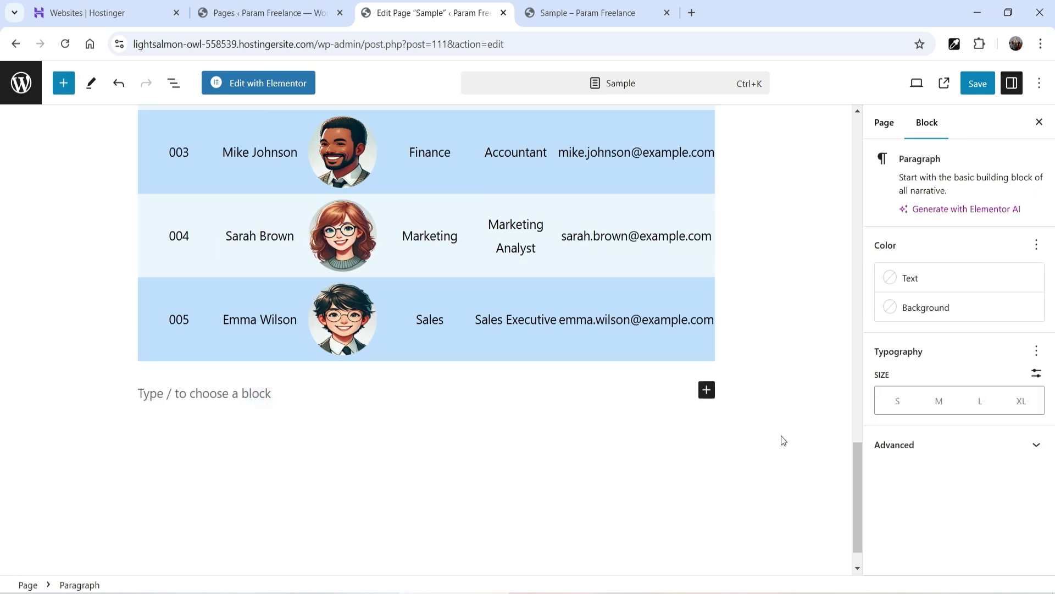
pyautogui.click(63, 83)
pyautogui.click(80, 168)
pyautogui.write('ta')
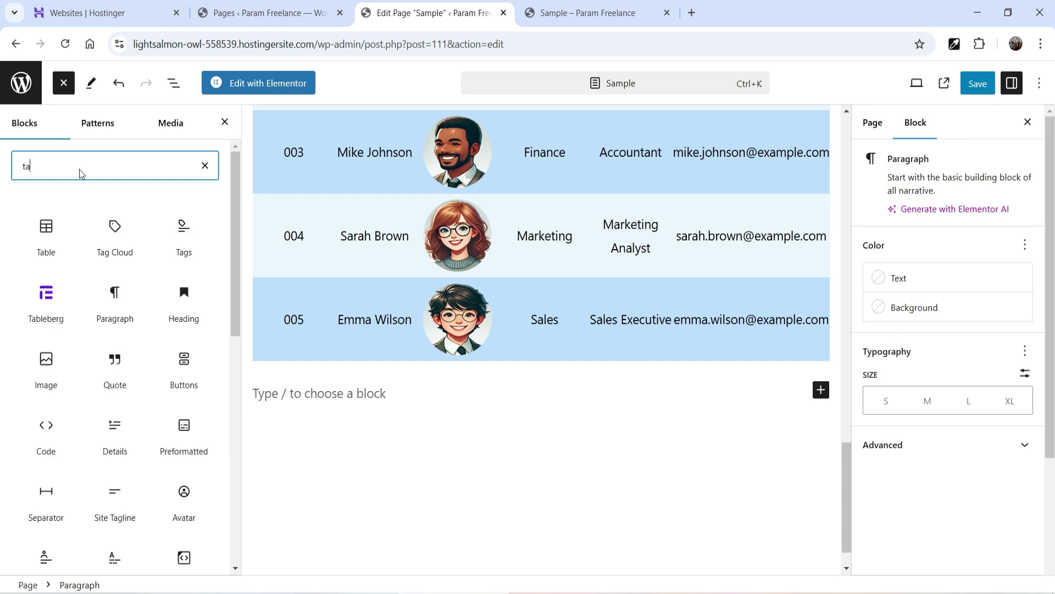
pyautogui.write('ble')
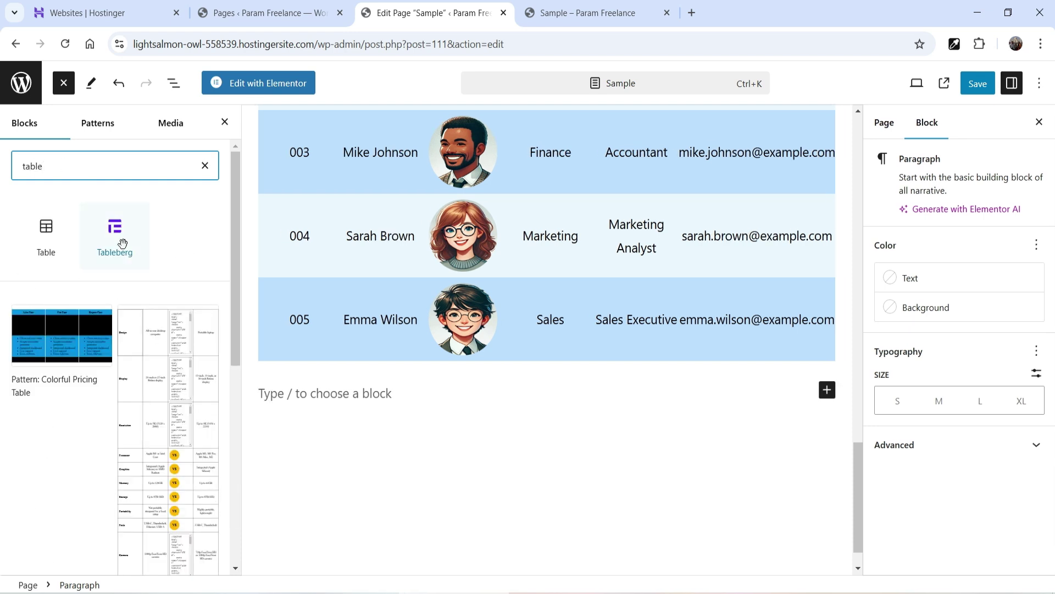
pyautogui.moveTo(126, 251)
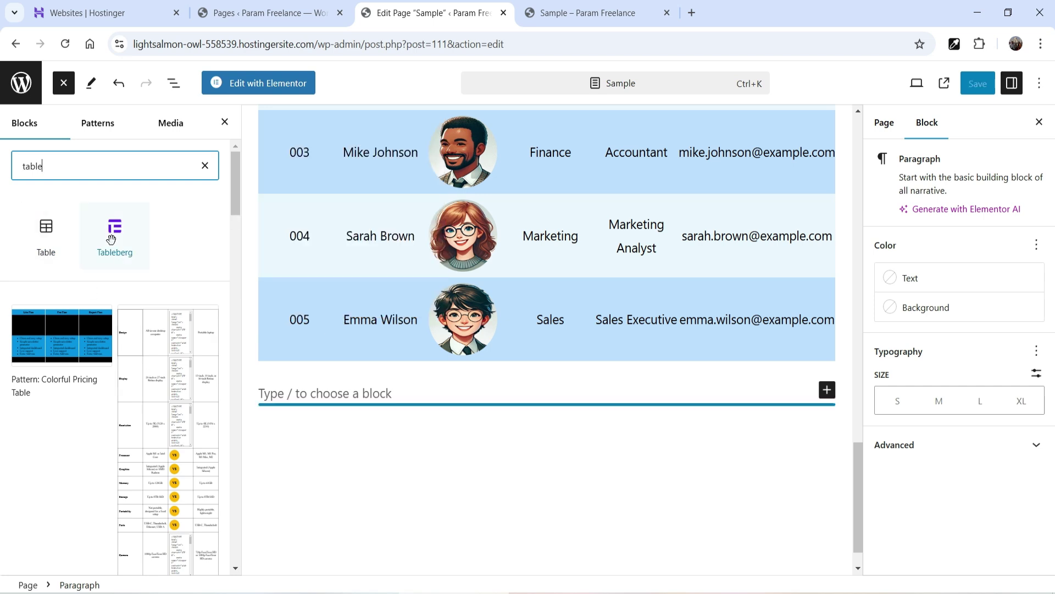
pyautogui.click(111, 238)
# Step: Close the block library, preview the Pre-Built Table designs, and check the live Sample page for reference
pyautogui.click(225, 122)
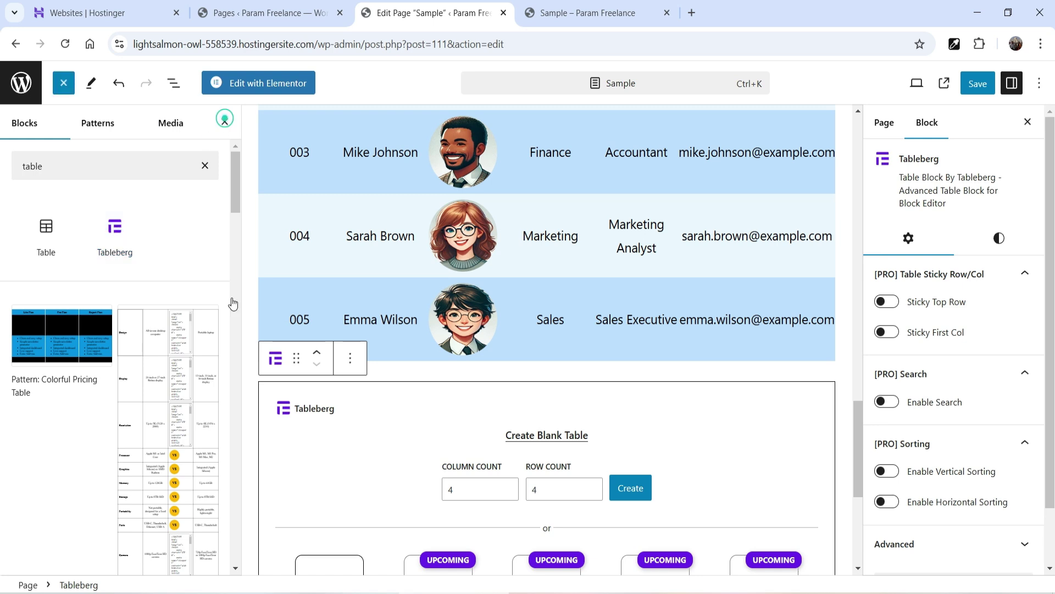
pyautogui.scroll(-3, 193, 470)
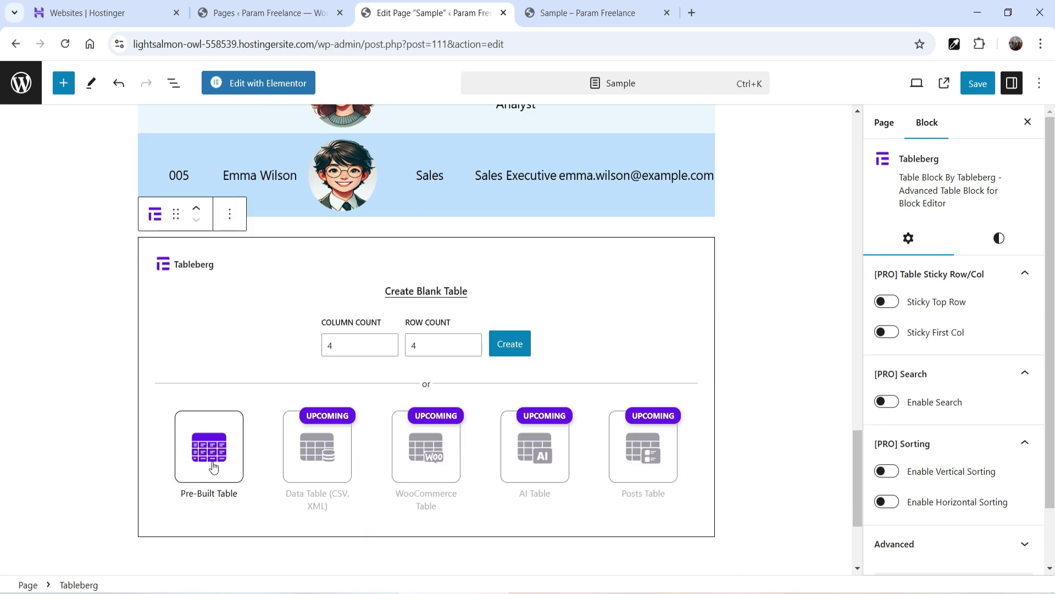
pyautogui.click(213, 467)
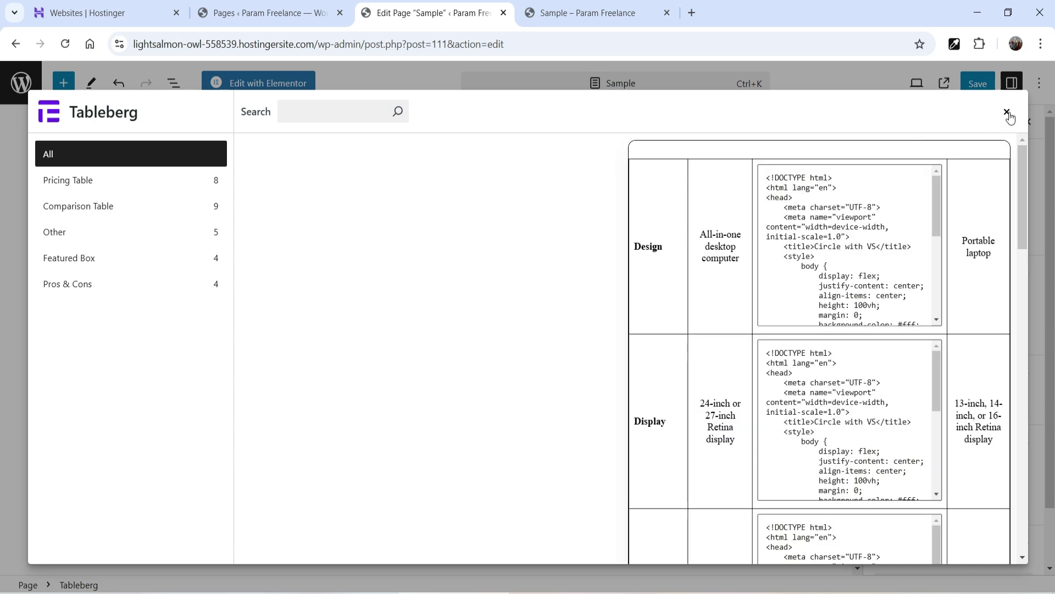
pyautogui.press('Escape')
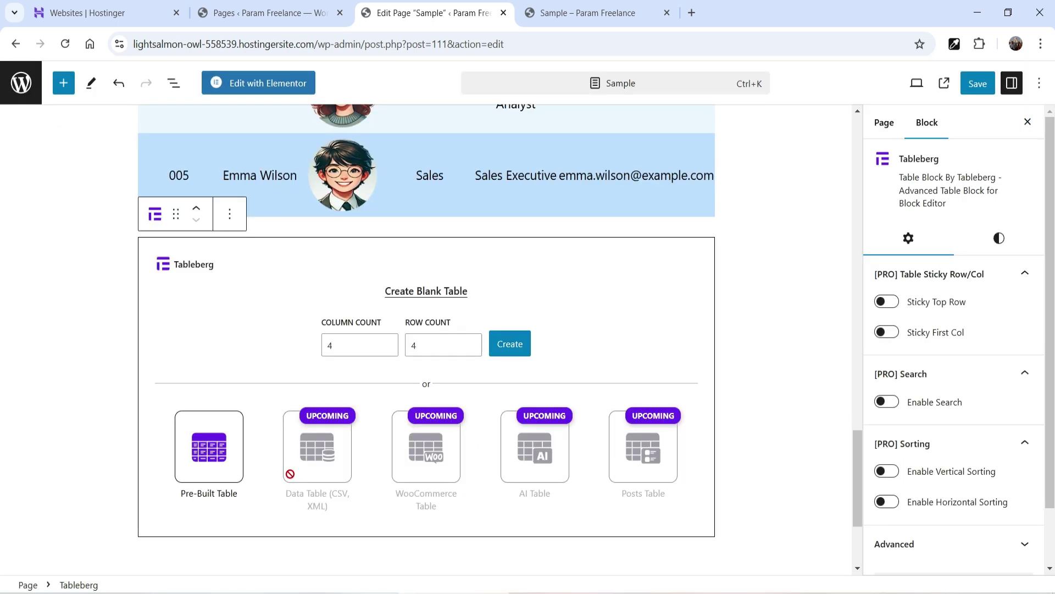
pyautogui.hotkey('ctrl', 'Tab')
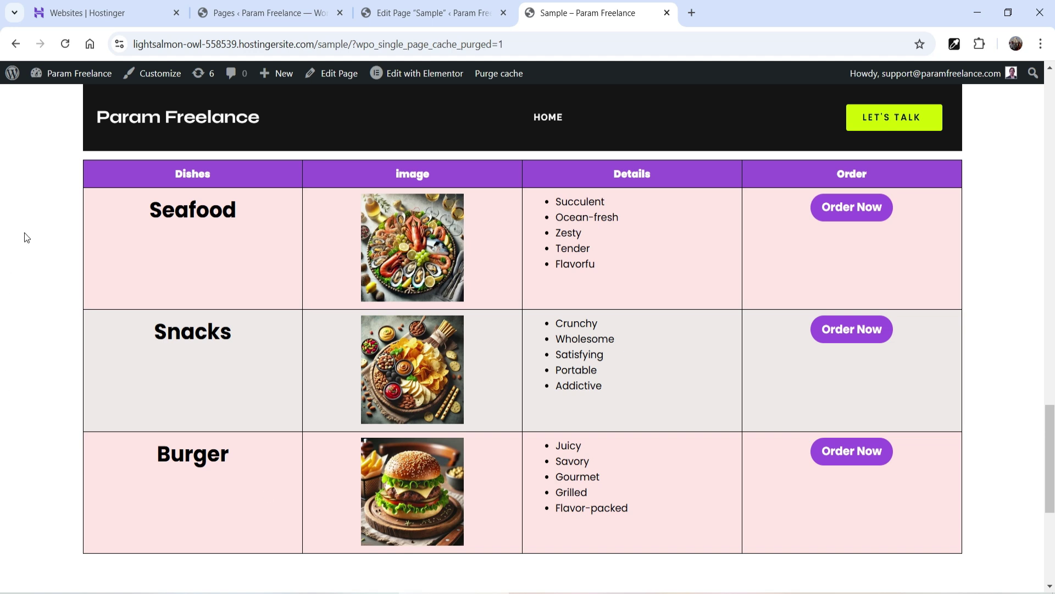
pyautogui.click(431, 14)
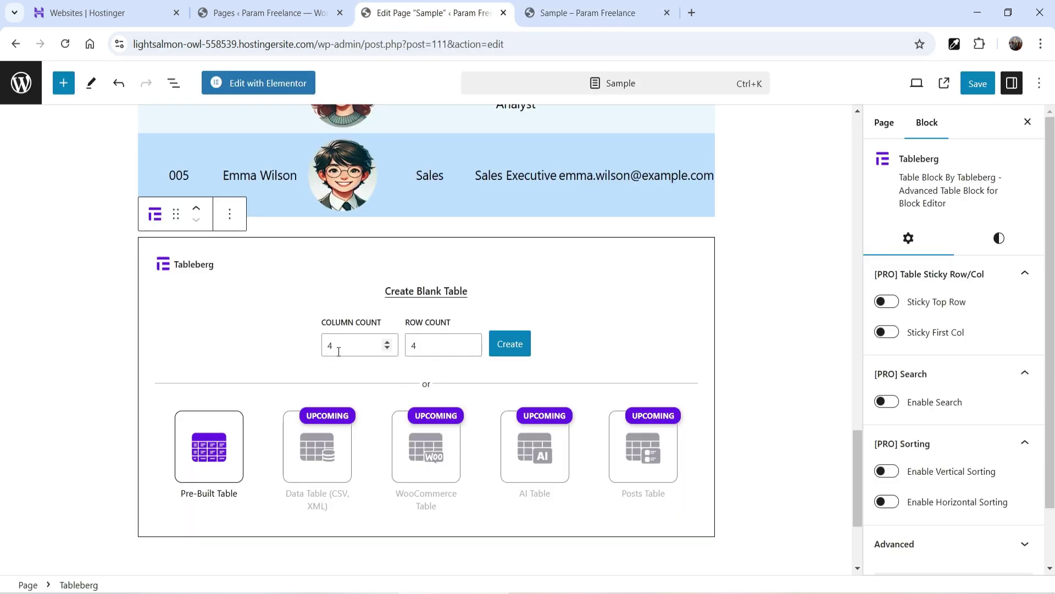
# Step: Create a blank 4×4 table and label its top row Dishes, Image, Details and Order
pyautogui.click(527, 345)
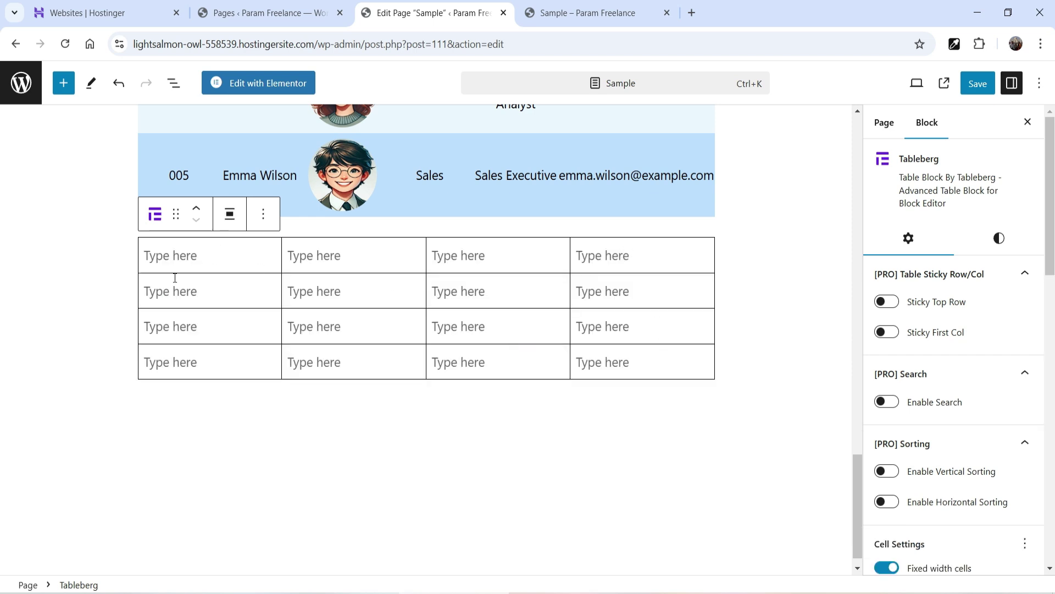
pyautogui.click(197, 259)
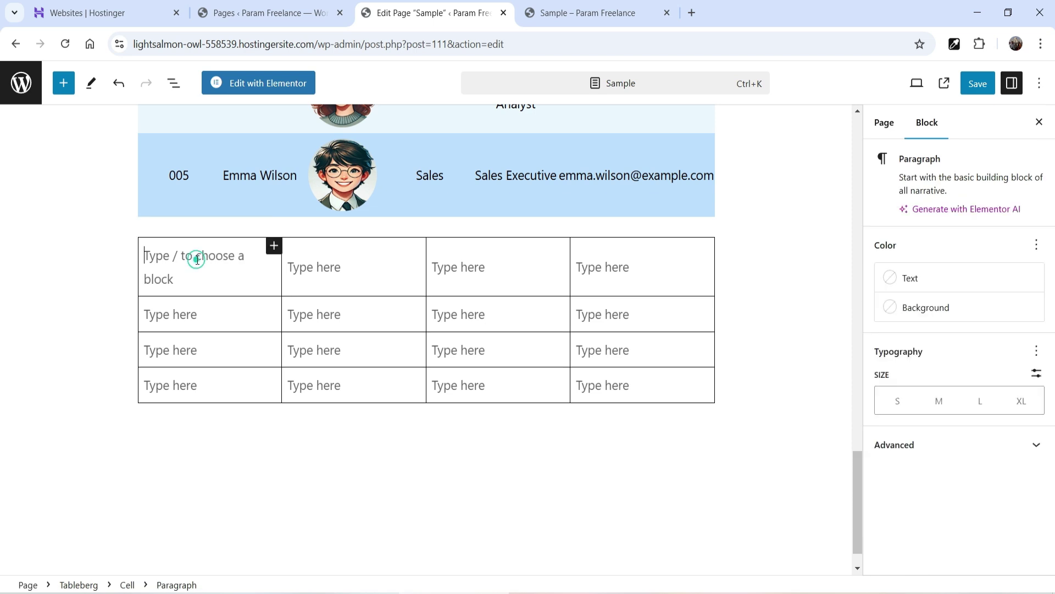
pyautogui.write('Dishe')
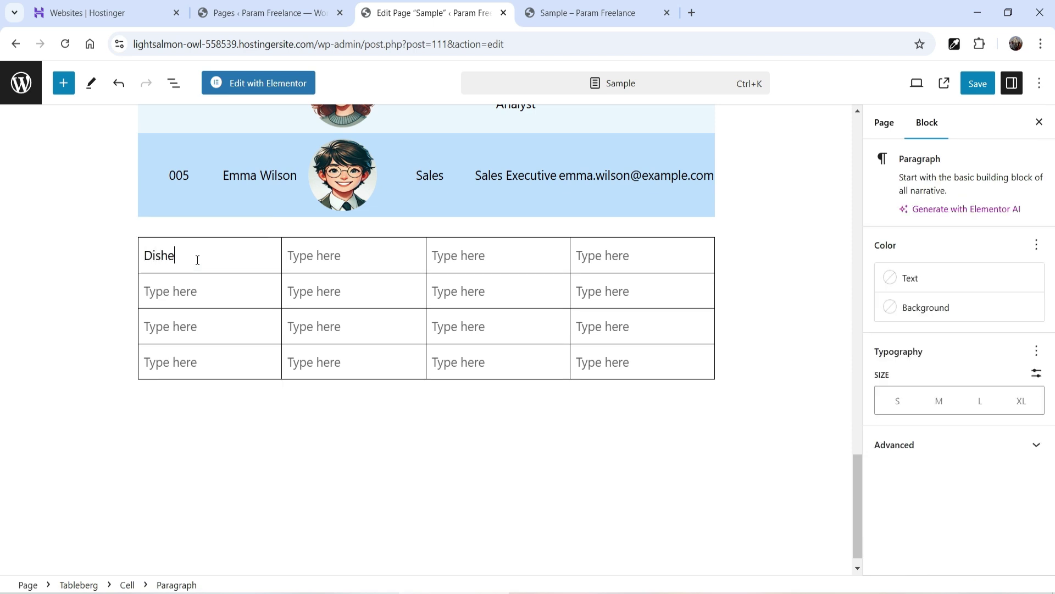
pyautogui.write('s')
pyautogui.click(325, 267)
pyautogui.write('Image')
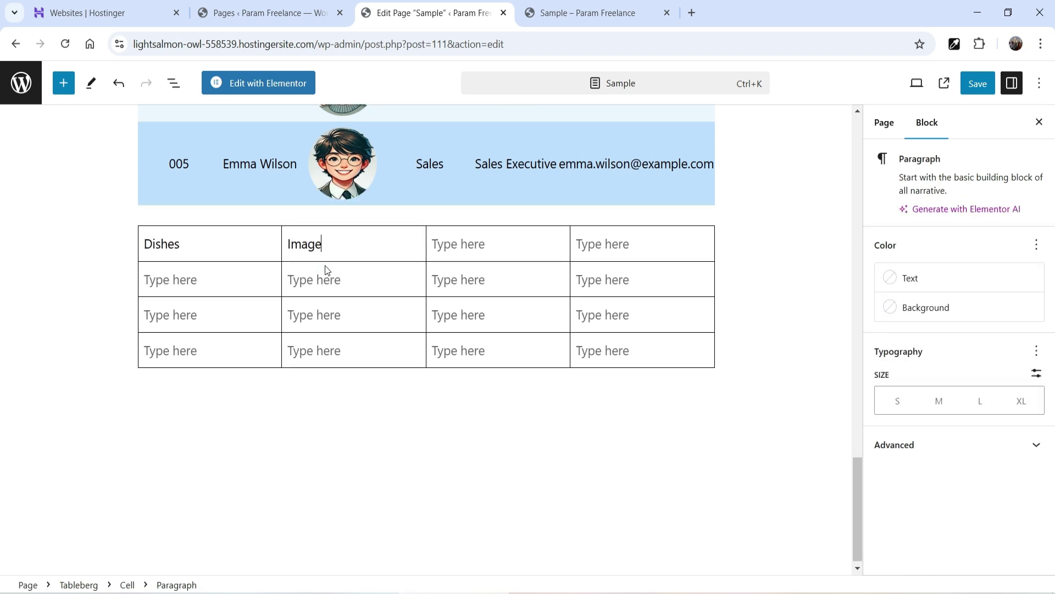
pyautogui.click(478, 245)
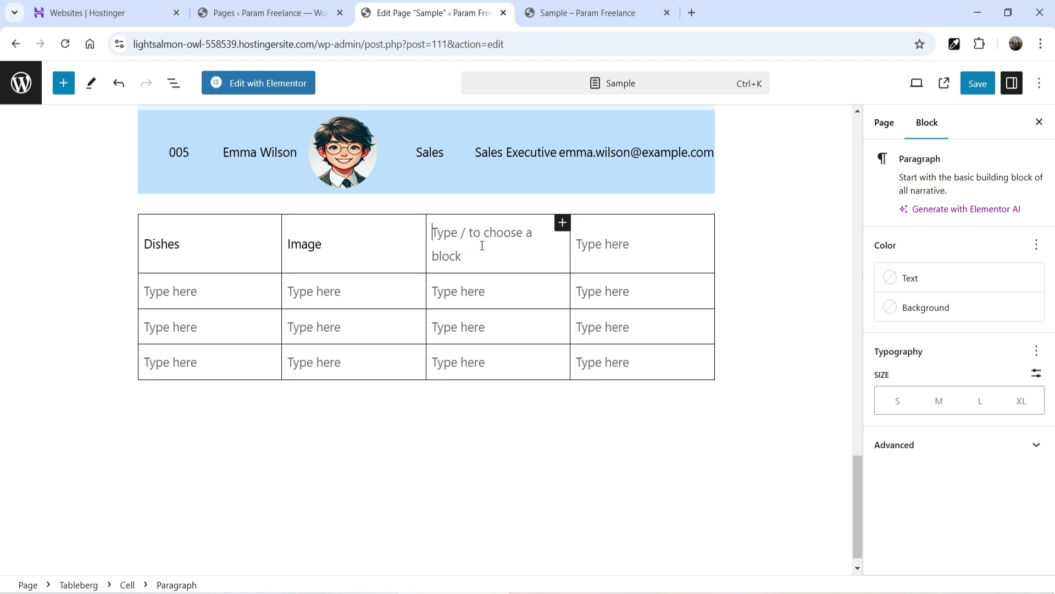
pyautogui.write('Details')
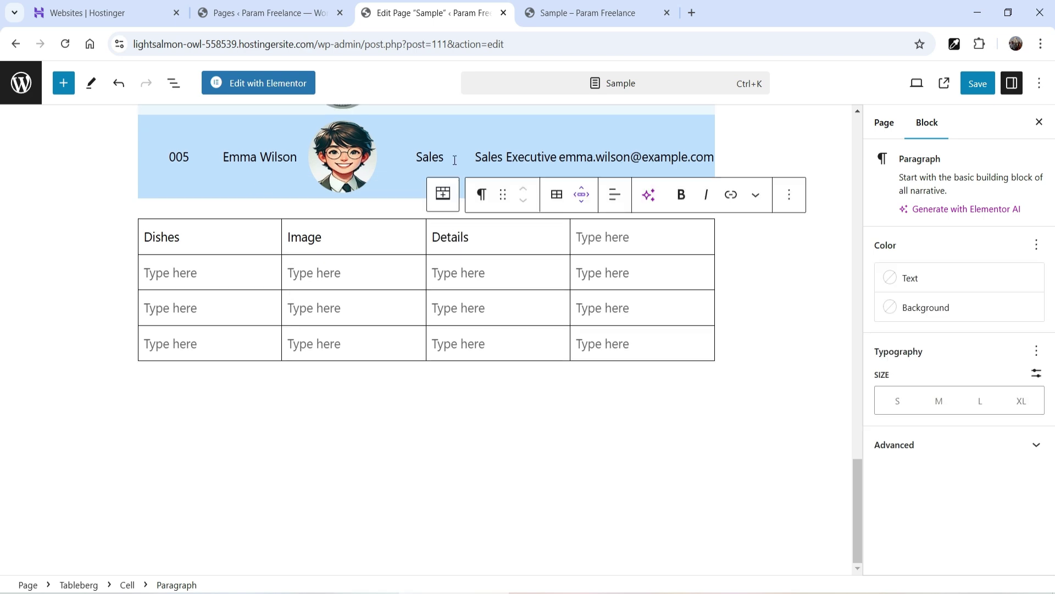
pyautogui.click(666, 234)
pyautogui.write('Order')
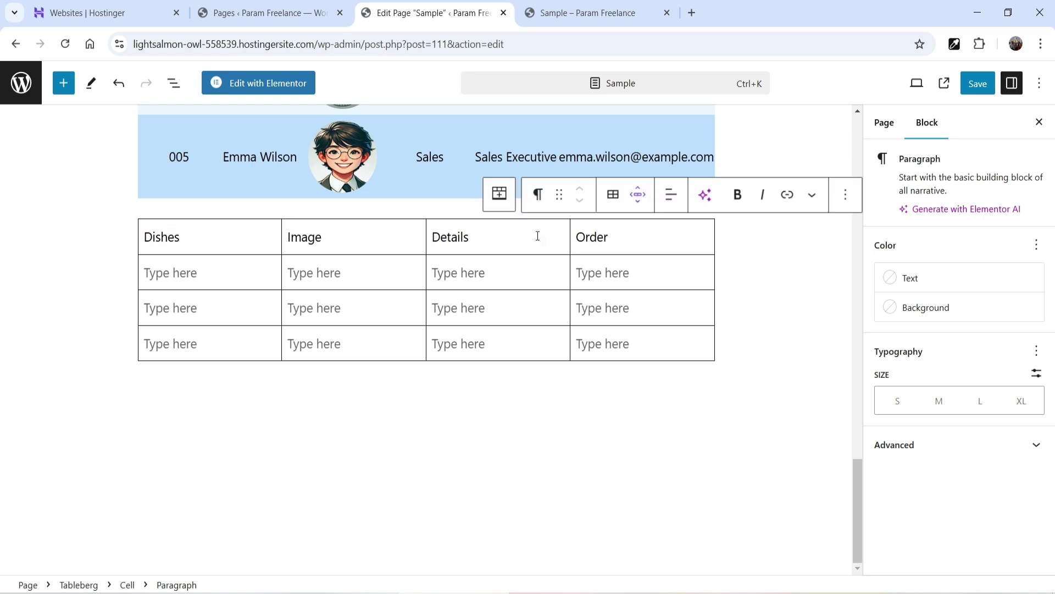
pyautogui.click(498, 194)
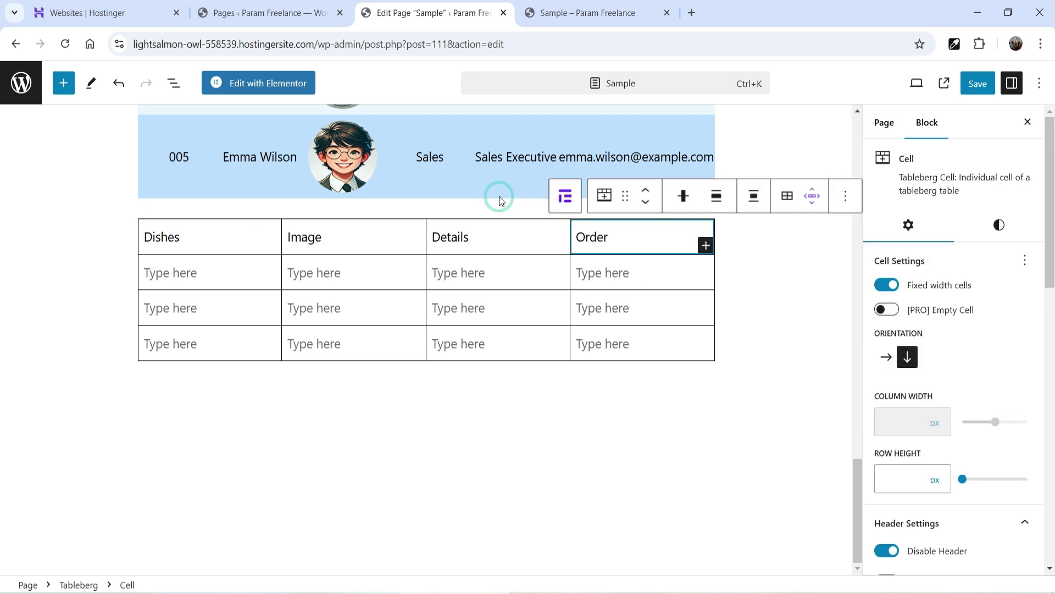
# Step: Make the top row a table header with a deep blue #1F21A6 background
pyautogui.click(567, 196)
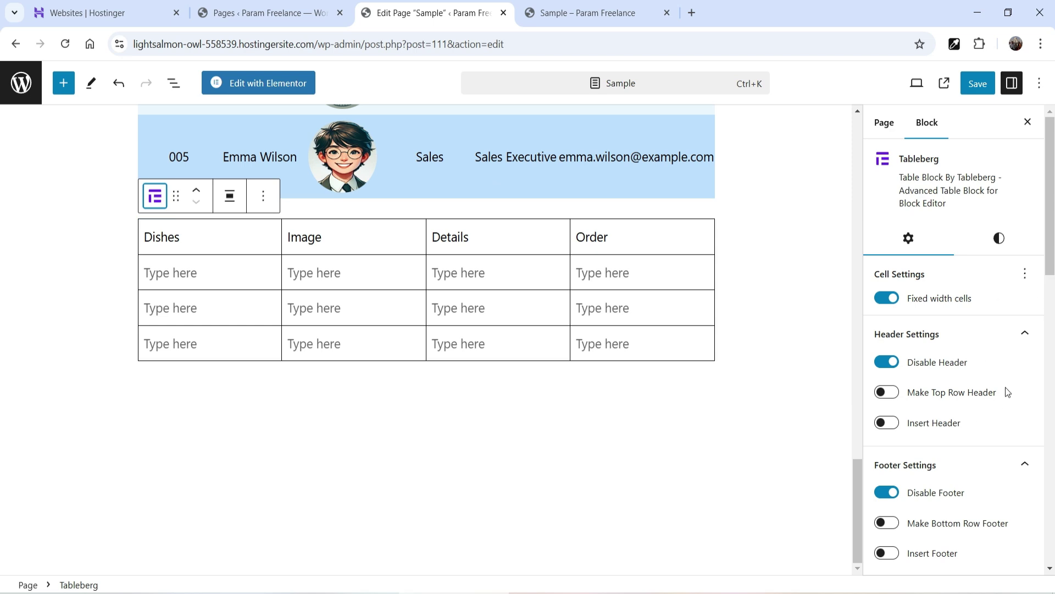
pyautogui.click(888, 393)
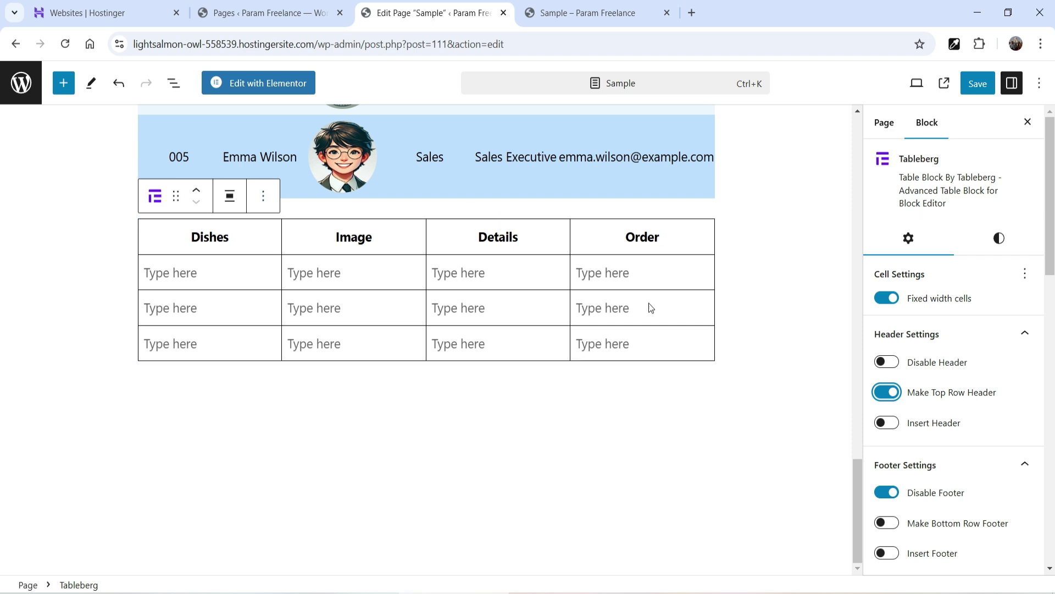
pyautogui.click(999, 237)
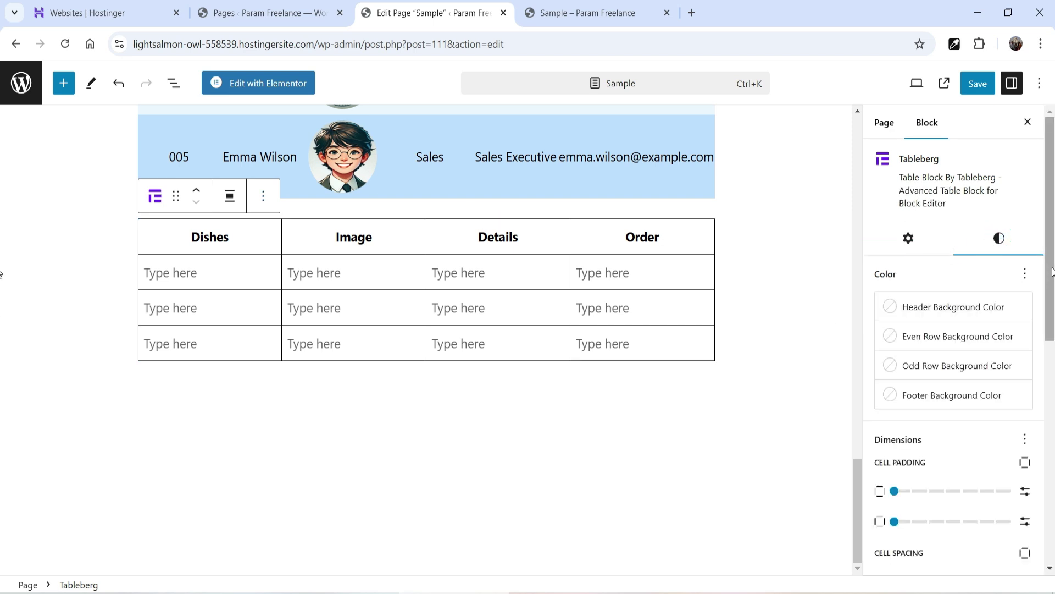
pyautogui.click(895, 307)
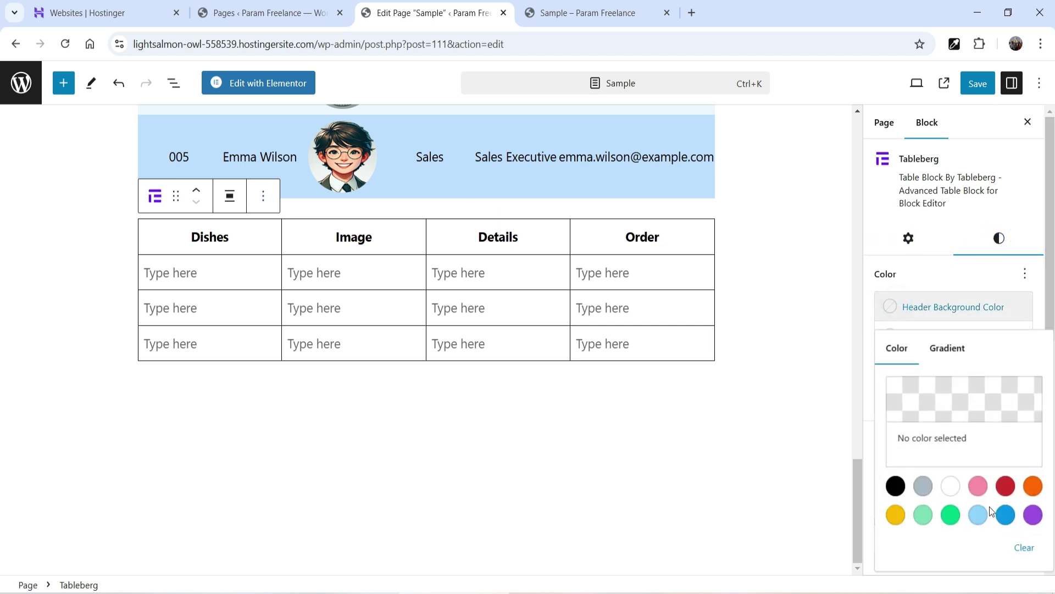
pyautogui.click(951, 408)
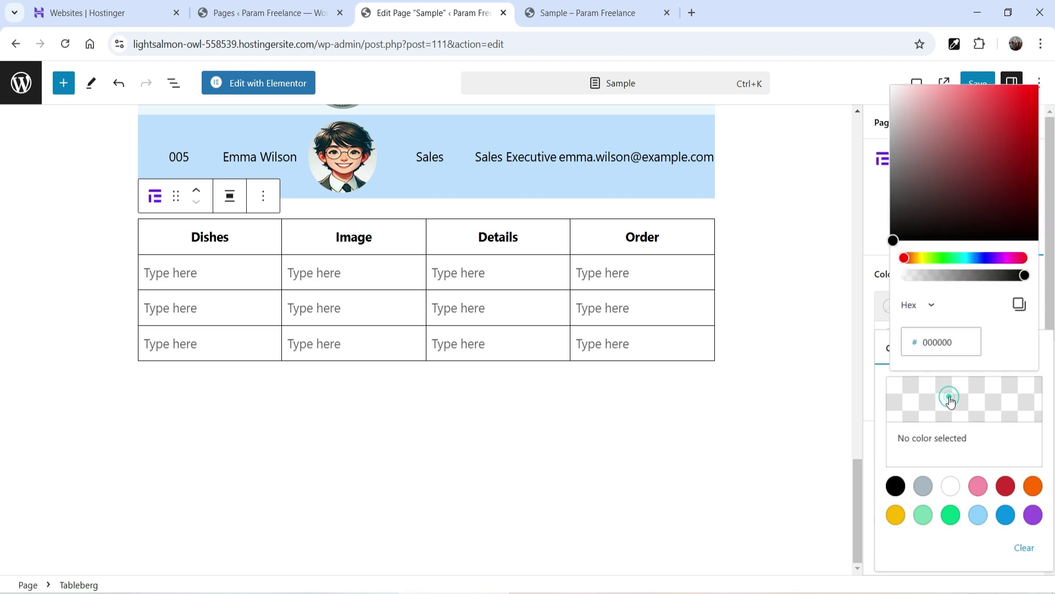
pyautogui.click(985, 257)
pyautogui.moveTo(980, 154); pyautogui.dragTo(1010, 140)
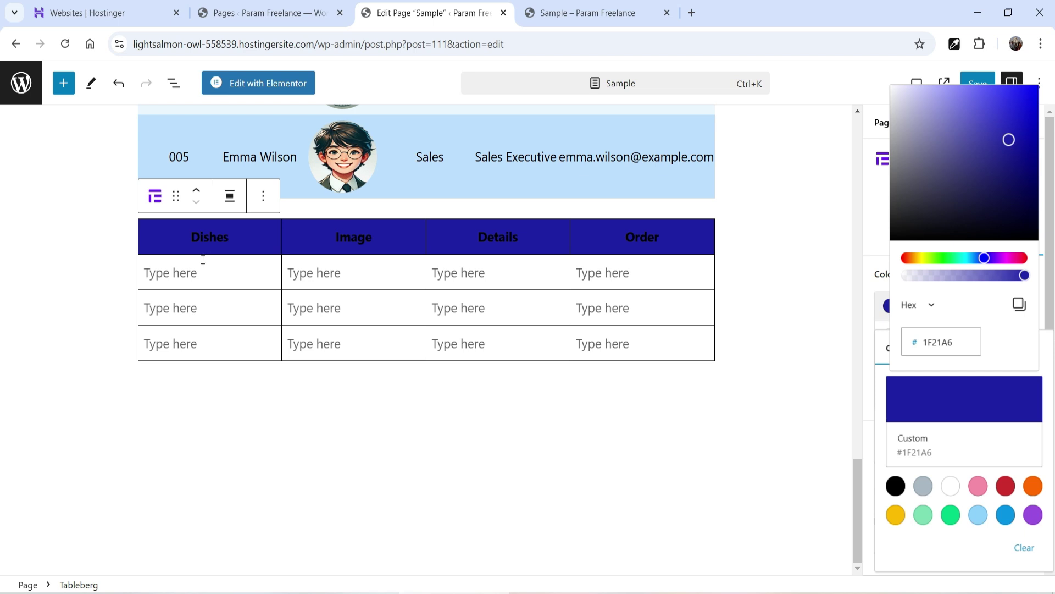
# Step: Set the Dishes, Image, Details and Order heading text to white
pyautogui.click(211, 242)
pyautogui.doubleClick(215, 244)
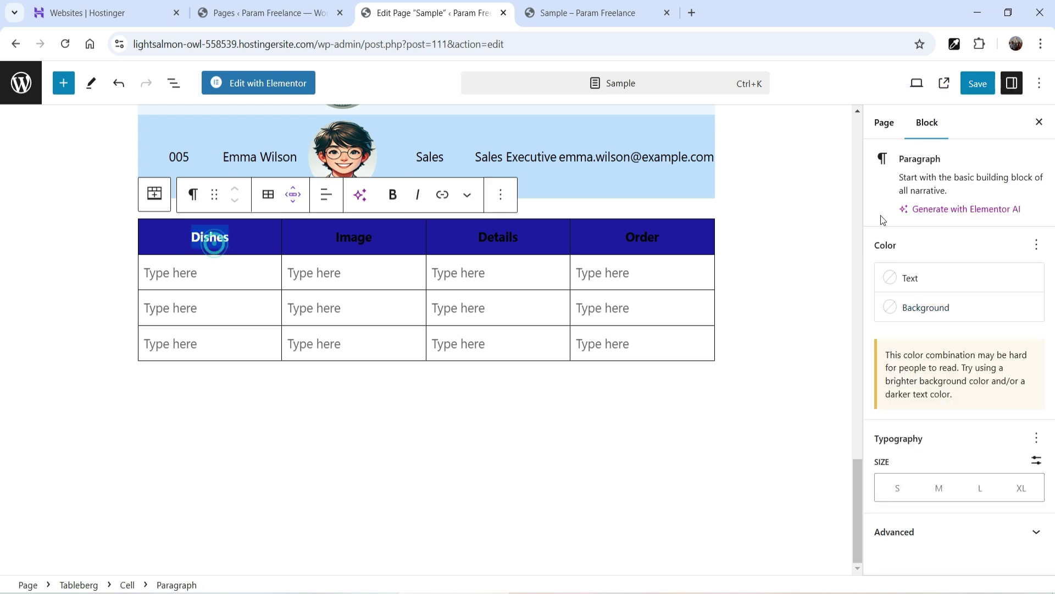
pyautogui.click(894, 281)
pyautogui.click(746, 409)
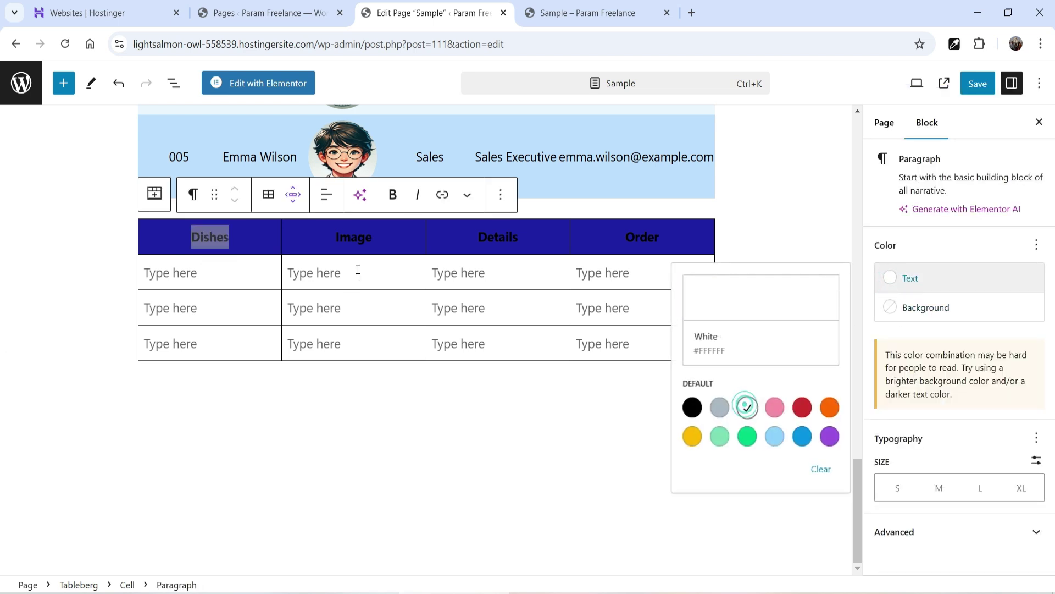
pyautogui.click(354, 242)
pyautogui.doubleClick(354, 242)
pyautogui.click(911, 278)
pyautogui.click(751, 416)
pyautogui.doubleClick(498, 237)
pyautogui.click(901, 279)
pyautogui.click(747, 407)
pyautogui.doubleClick(642, 237)
pyautogui.click(902, 279)
pyautogui.click(747, 407)
pyautogui.click(192, 278)
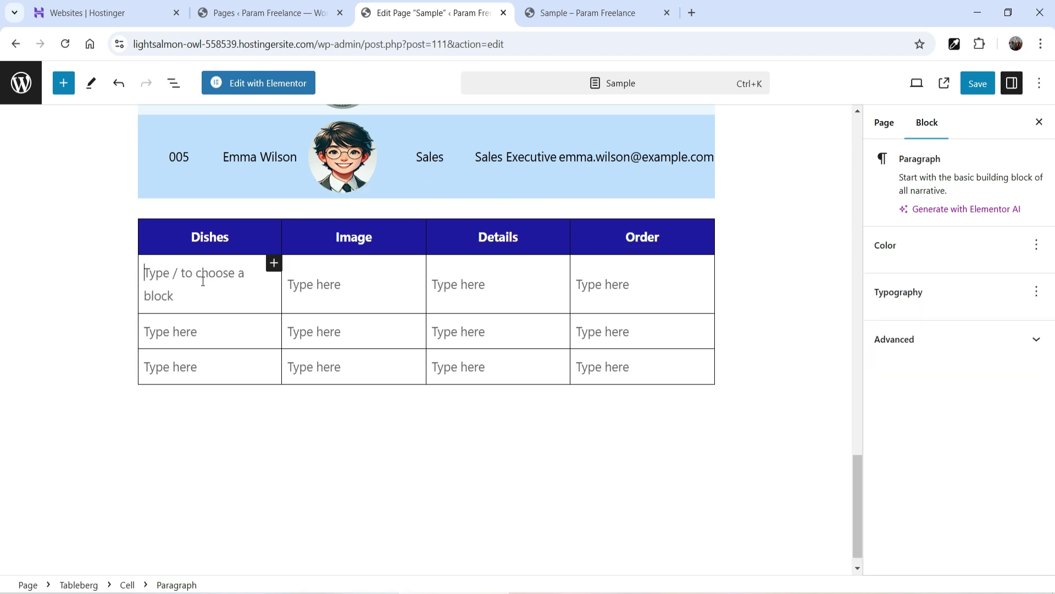
# Step: Enter Seafood, Snacks and Burger in the three Dishes body cells
pyautogui.click(219, 278)
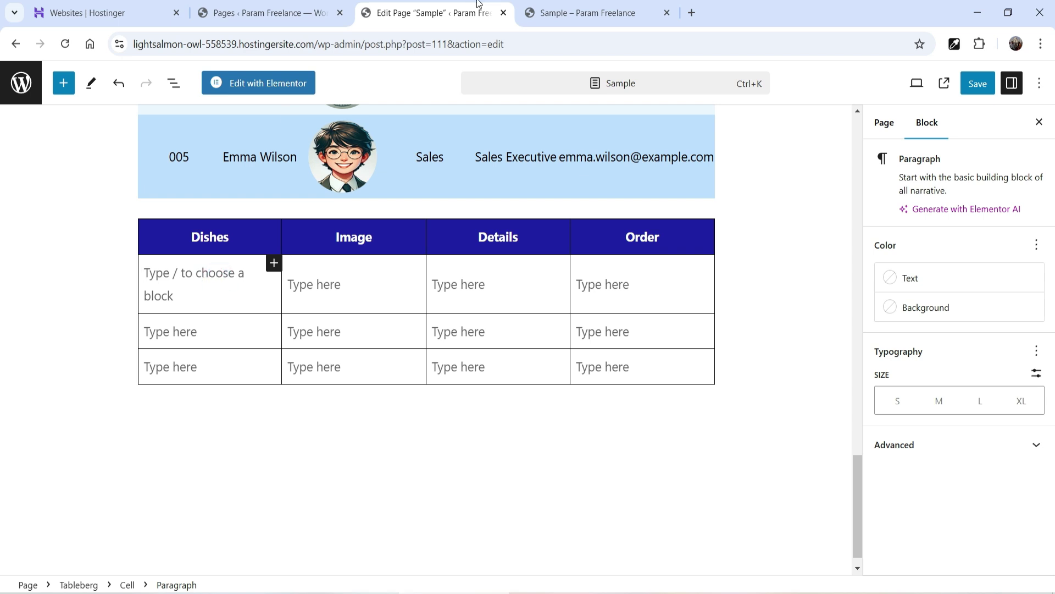
pyautogui.write('Seafood')
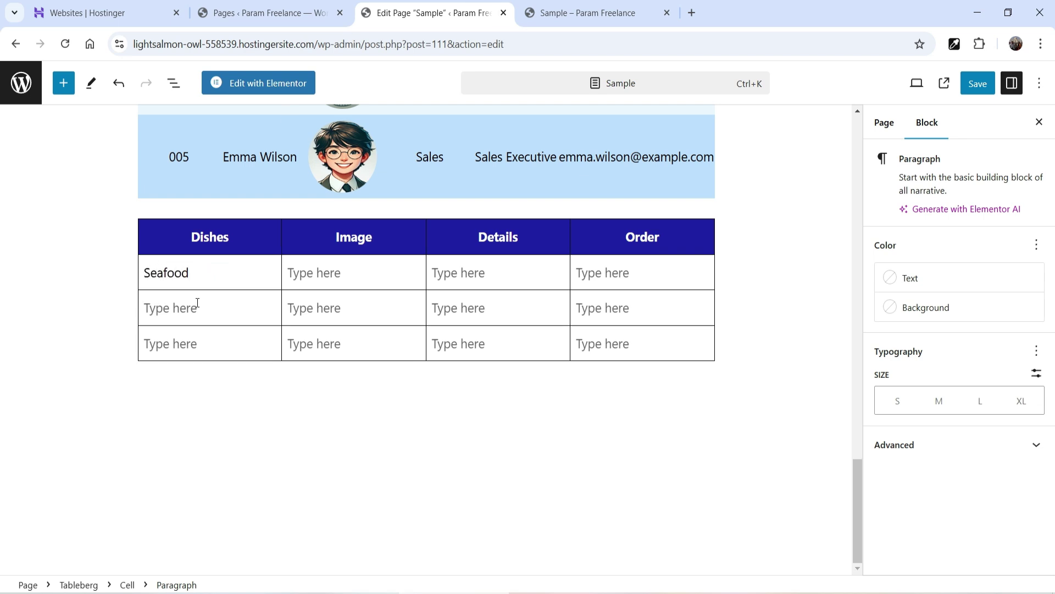
pyautogui.click(197, 302)
pyautogui.write('Snacks')
pyautogui.click(217, 345)
pyautogui.write('Burger')
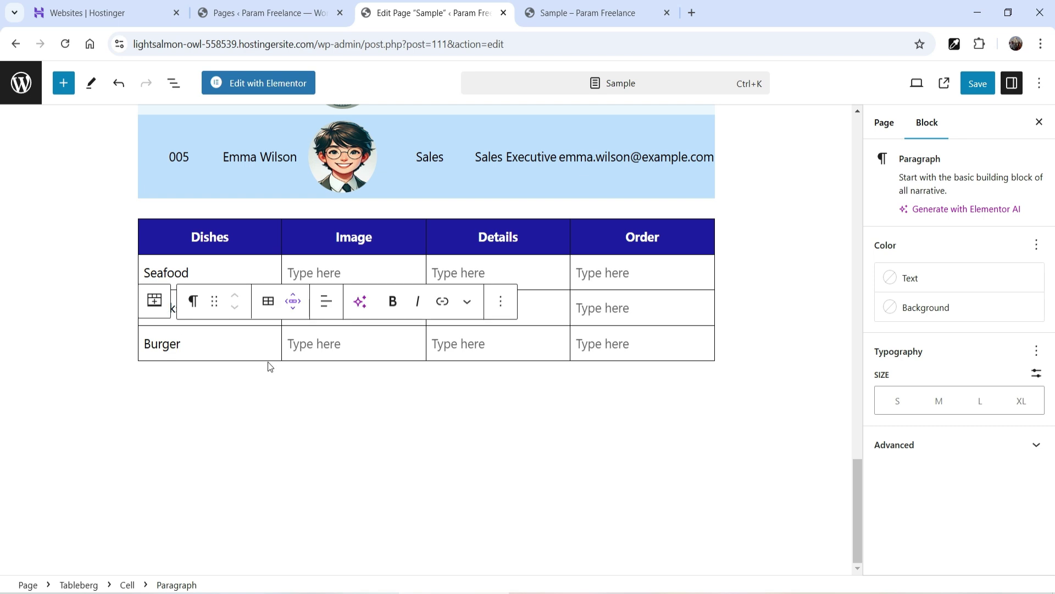
pyautogui.click(361, 269)
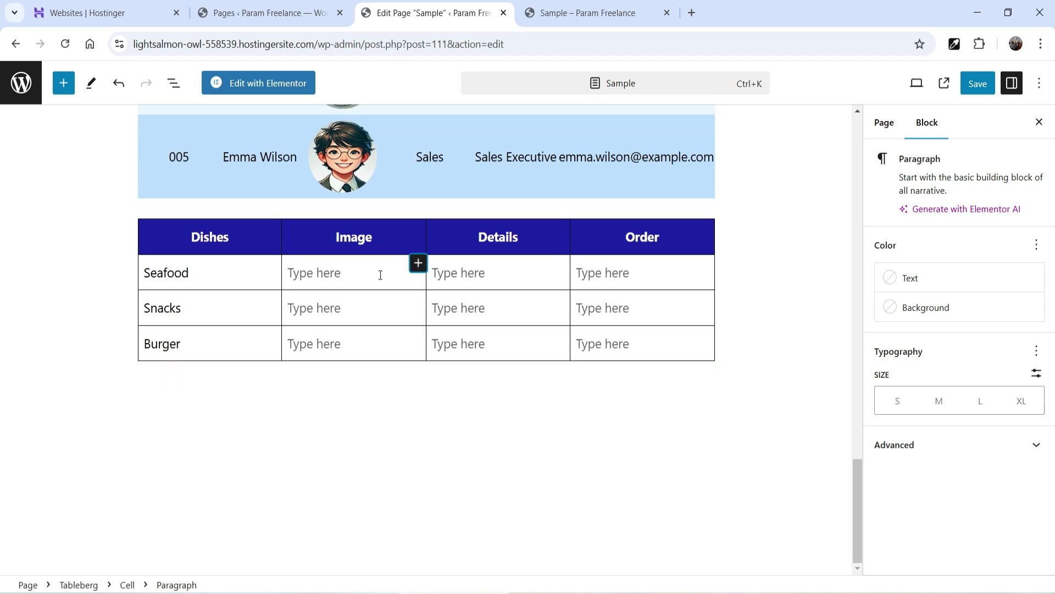
# Step: Add an Image block with the Seafood.png photo from the media library, centre-aligned
pyautogui.click(418, 263)
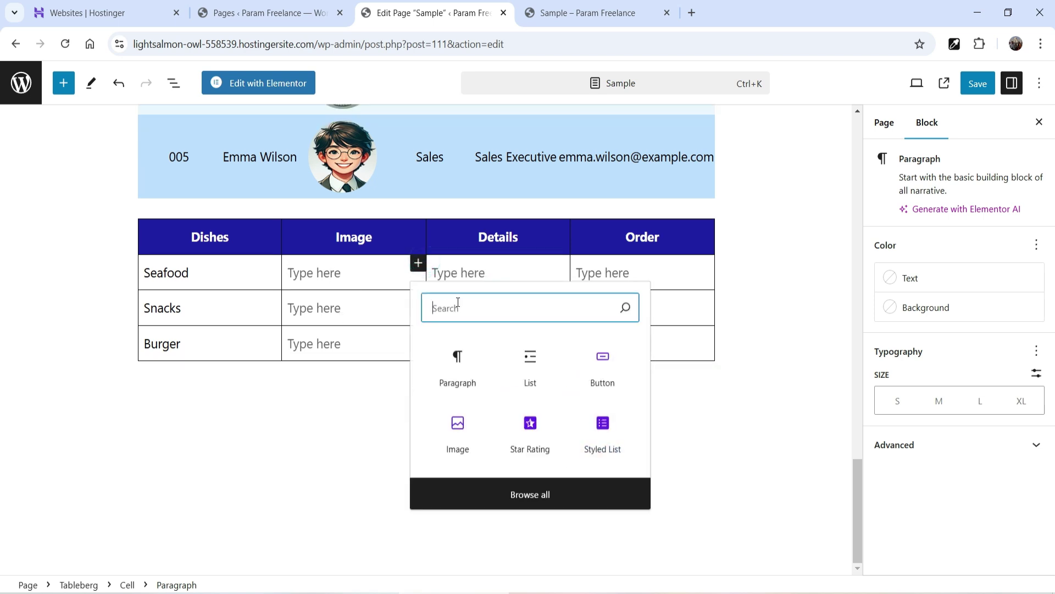
pyautogui.write('image')
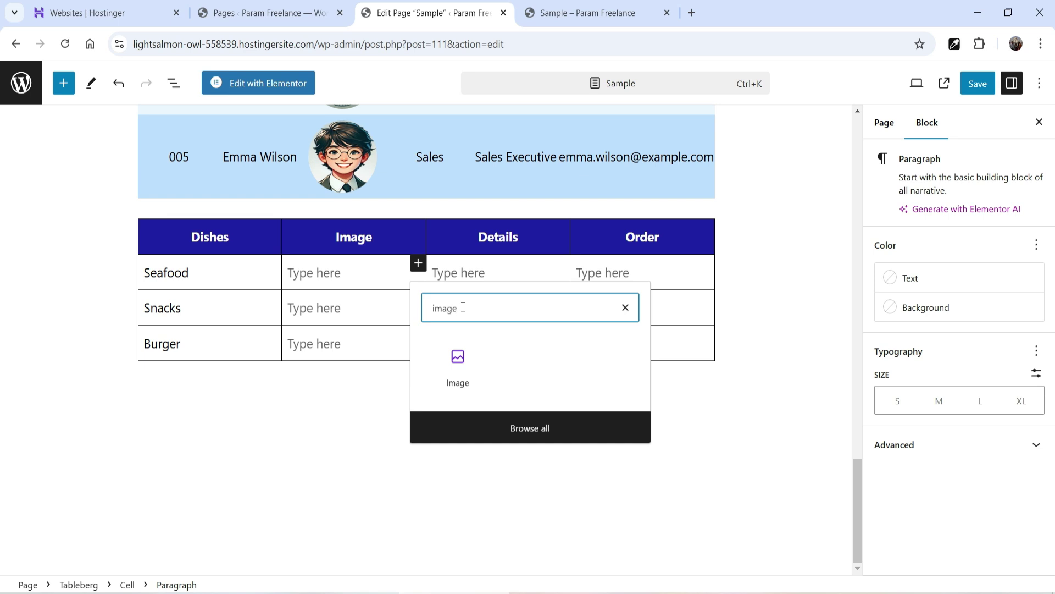
pyautogui.click(461, 366)
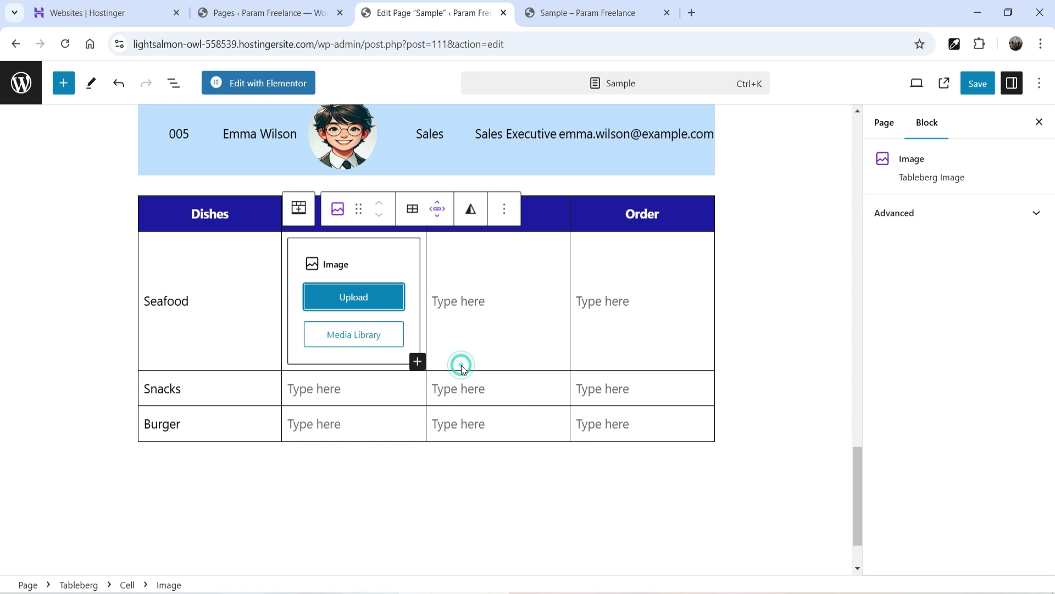
pyautogui.click(375, 335)
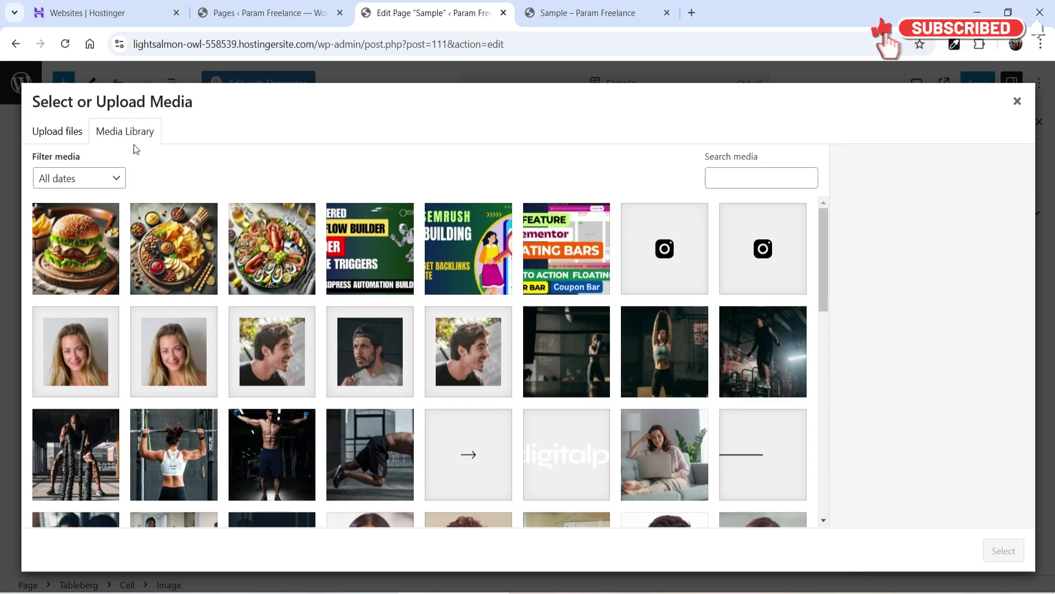
pyautogui.click(58, 131)
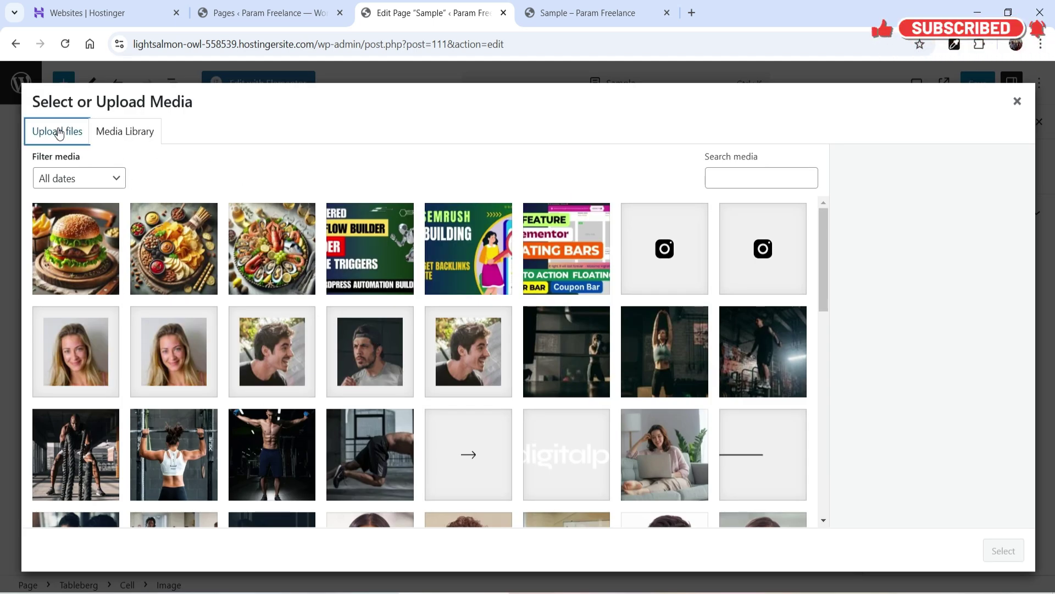
pyautogui.click(126, 128)
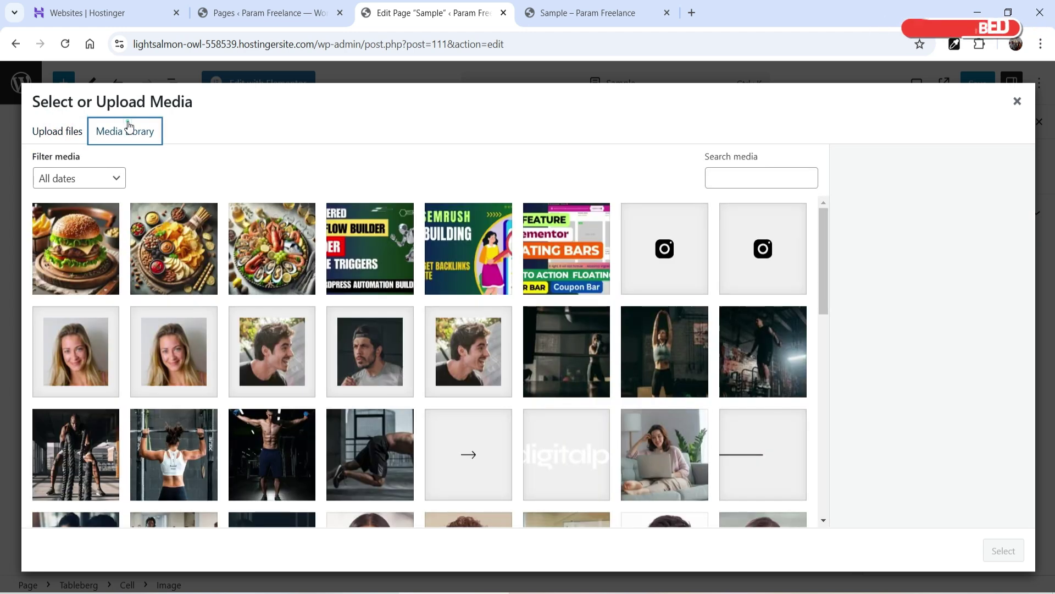
pyautogui.click(278, 275)
pyautogui.click(1000, 553)
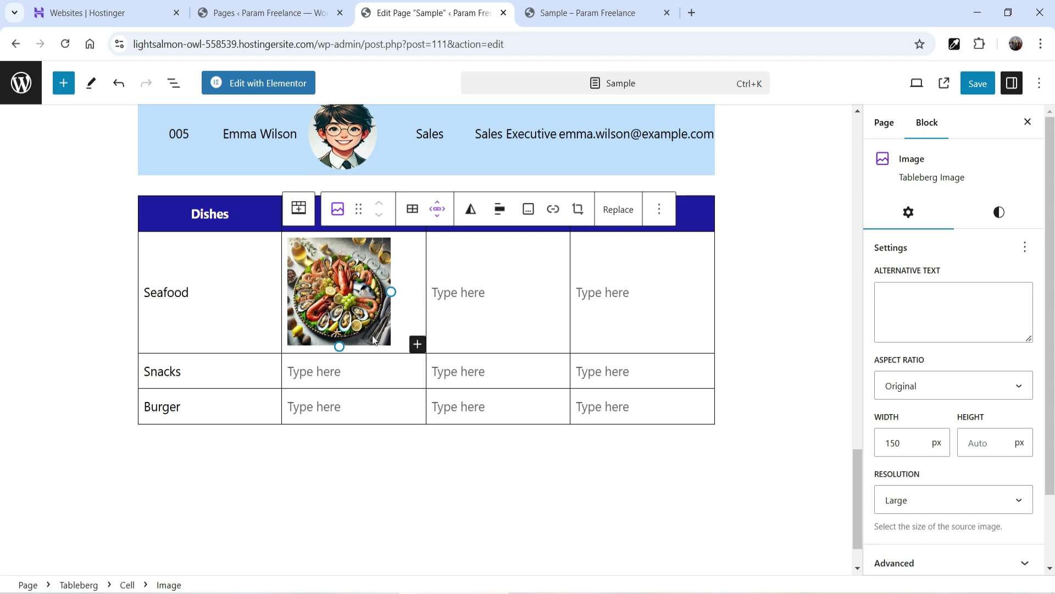
pyautogui.click(500, 209)
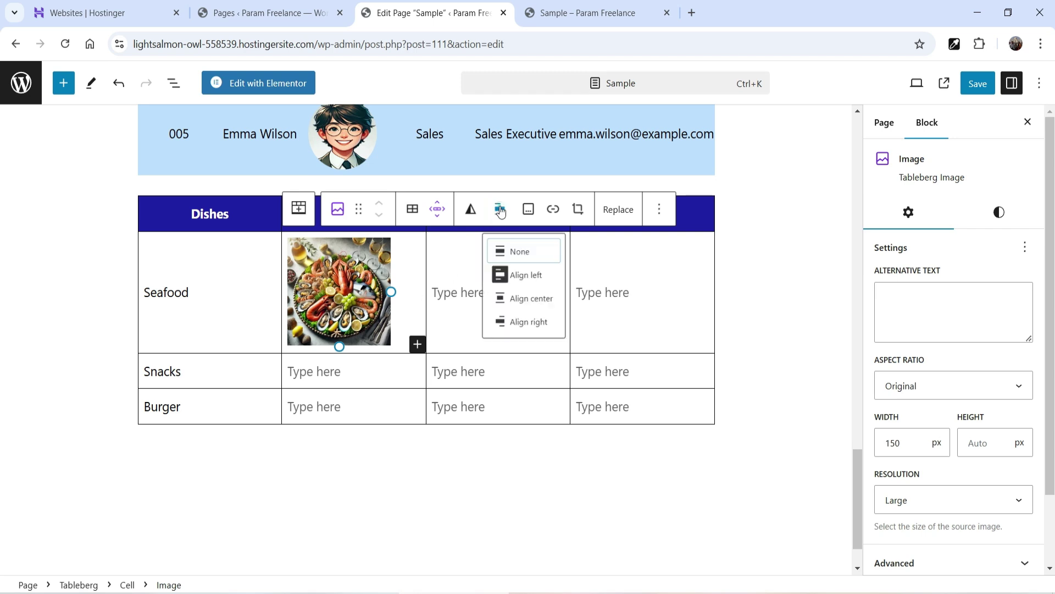
pyautogui.click(542, 306)
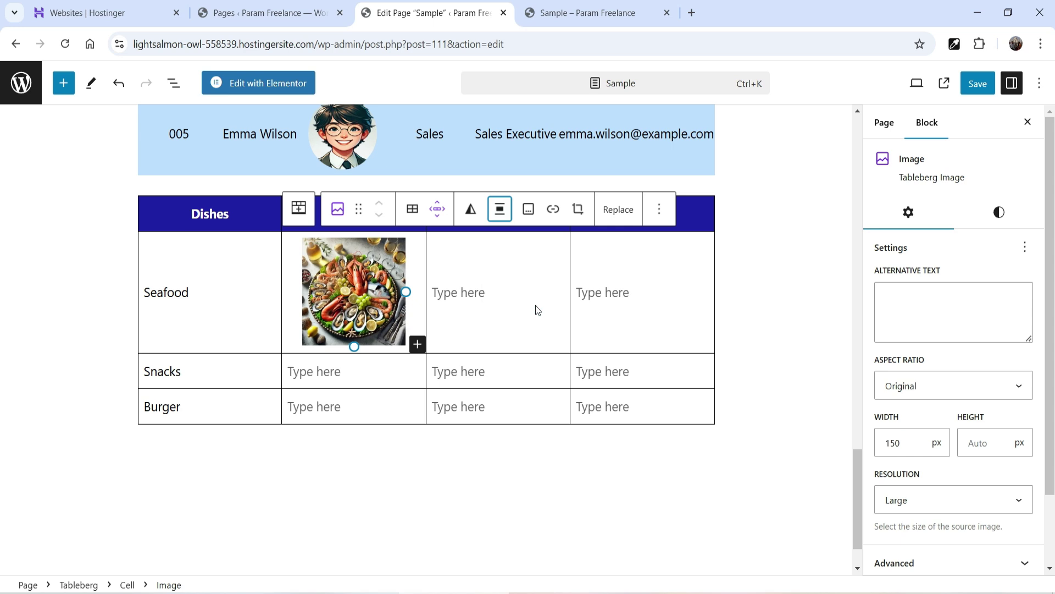
pyautogui.click(476, 295)
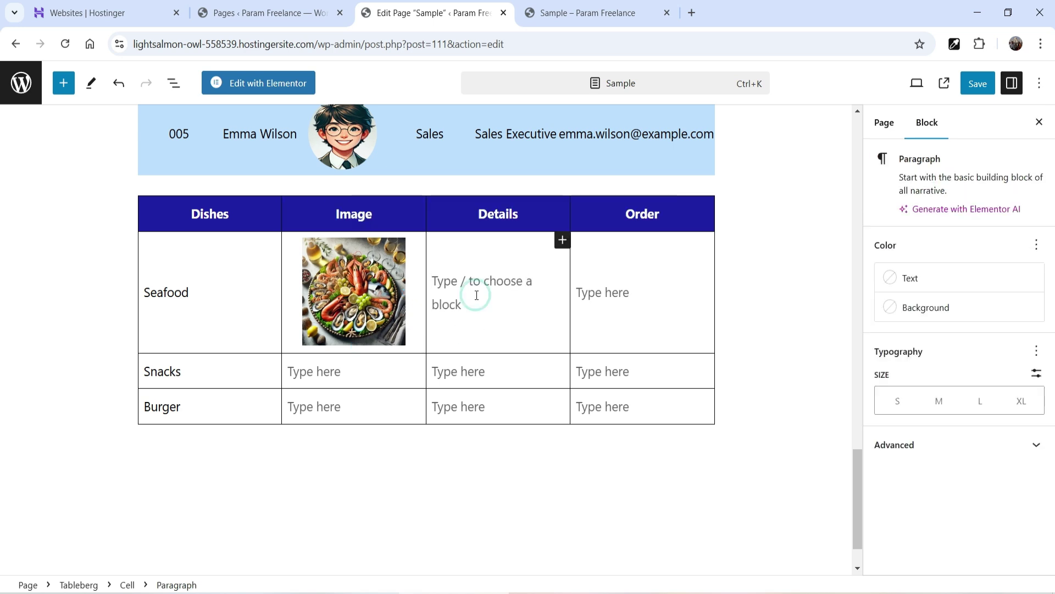
# Step: Paste the seafood description bullets into Details and add an 'Order Now' button to the Order cell
pyautogui.click(482, 283)
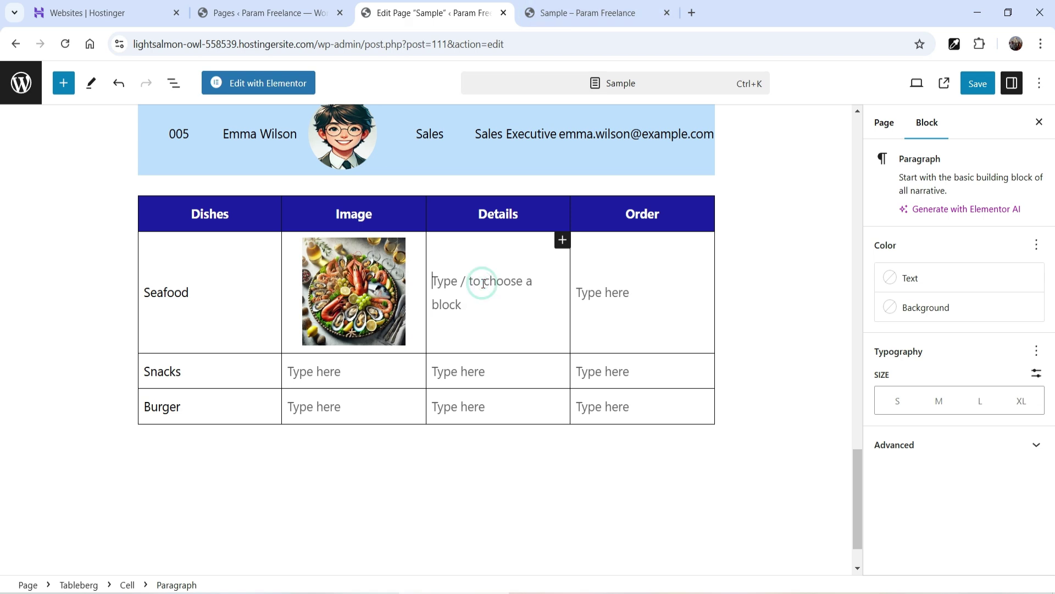
pyautogui.write('Succulent Ocean-fresh Zesty Tender Flavorfu')
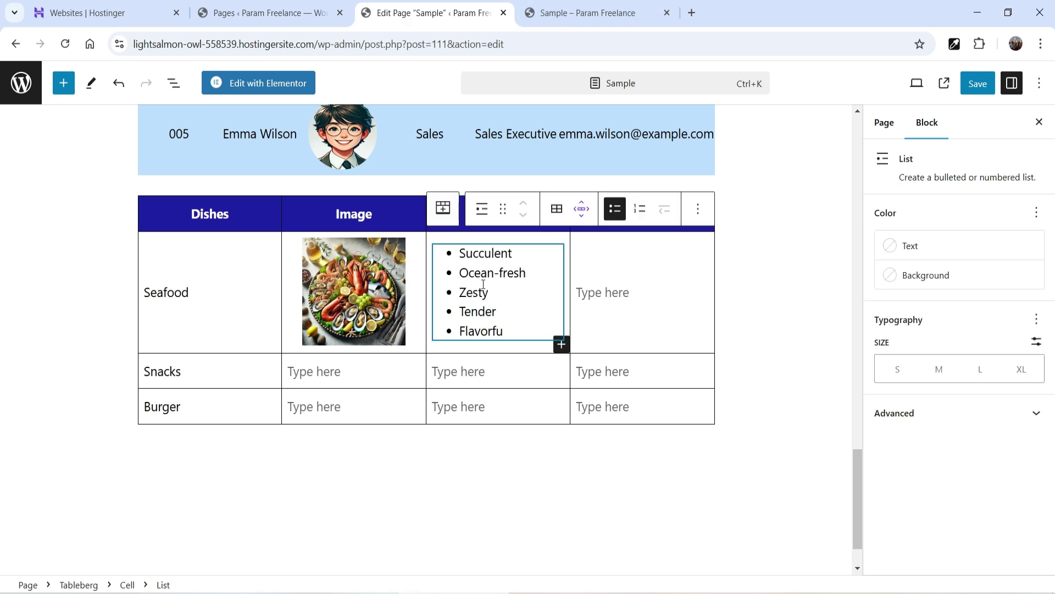
pyautogui.click(609, 294)
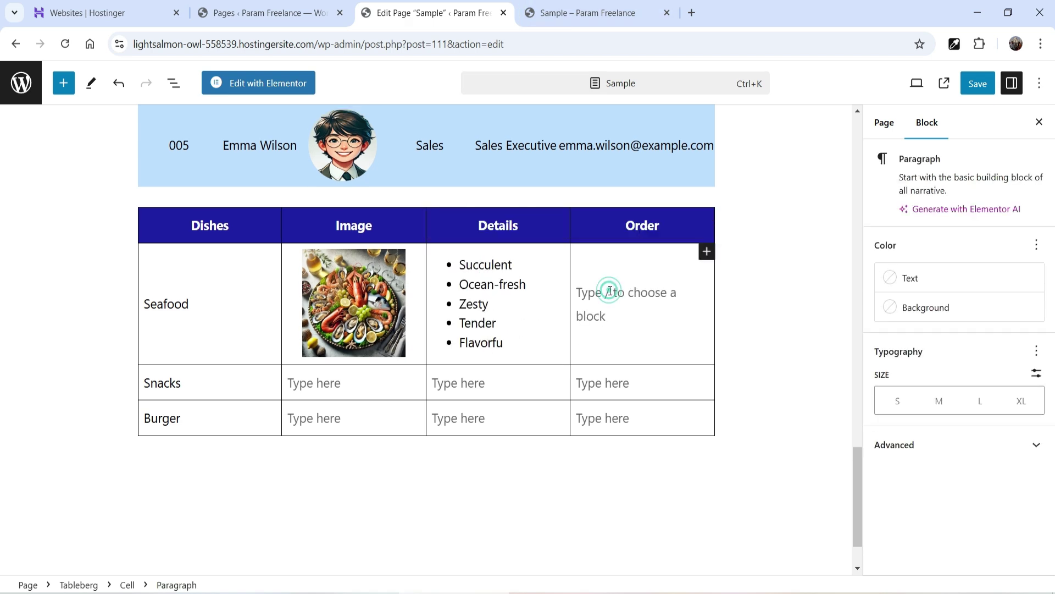
pyautogui.click(707, 251)
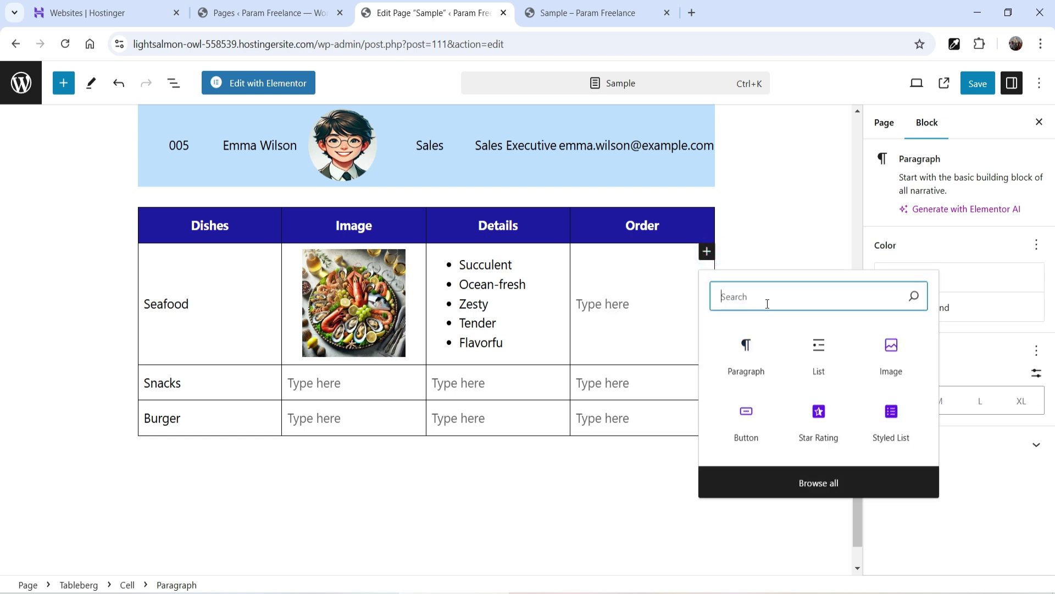
pyautogui.write('button')
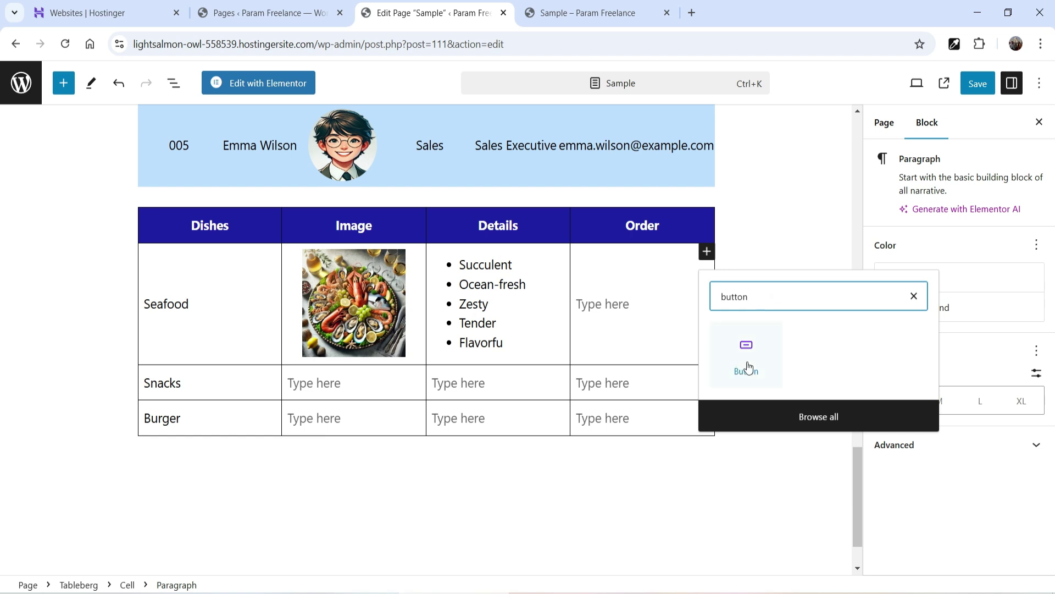
pyautogui.click(748, 366)
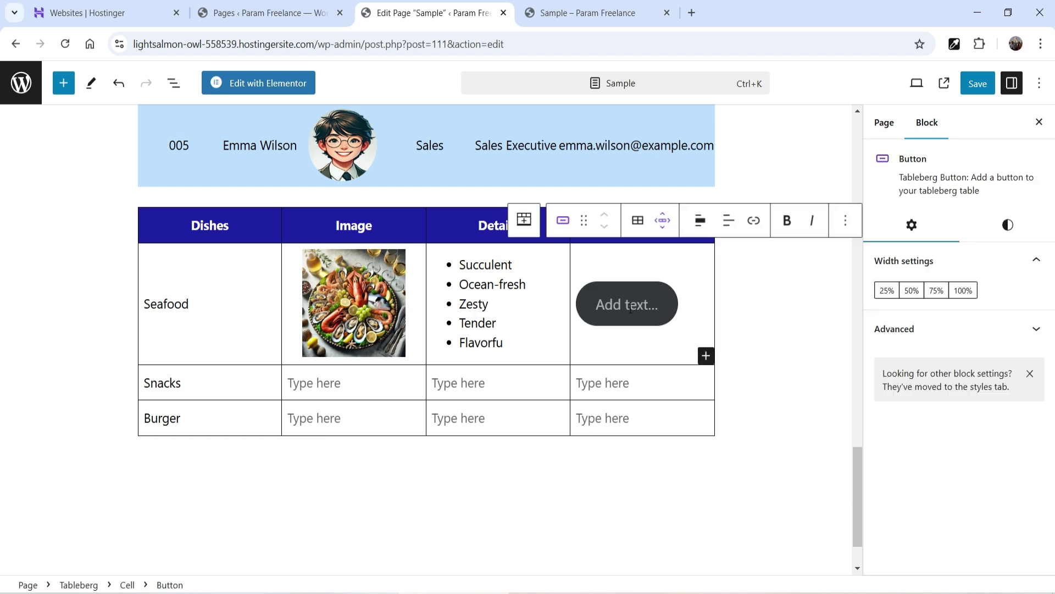
pyautogui.write('Order')
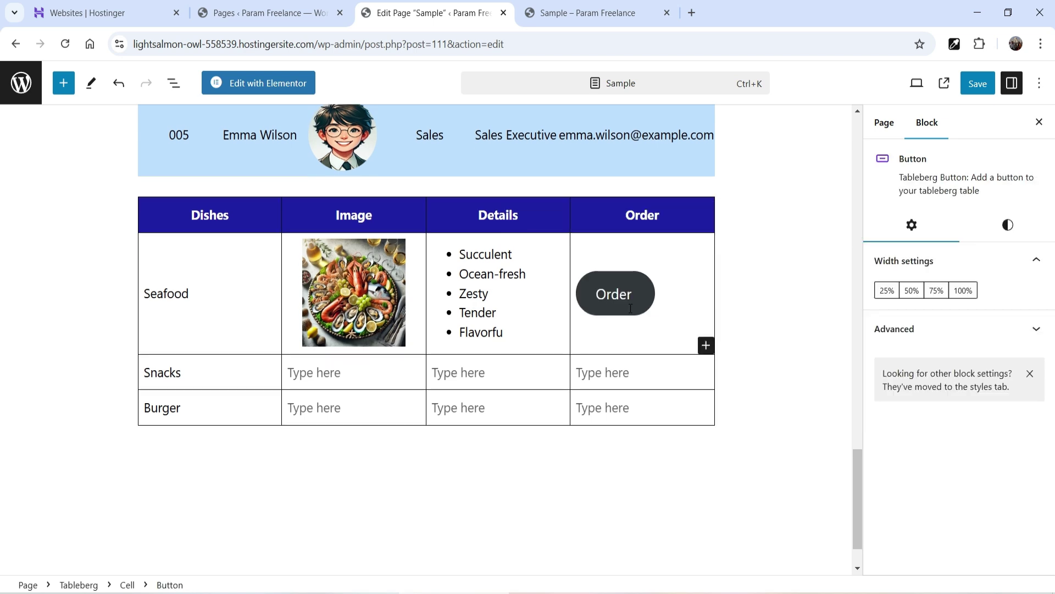
pyautogui.write(' Noe')
pyautogui.press('BackSpace')
pyautogui.write('w')
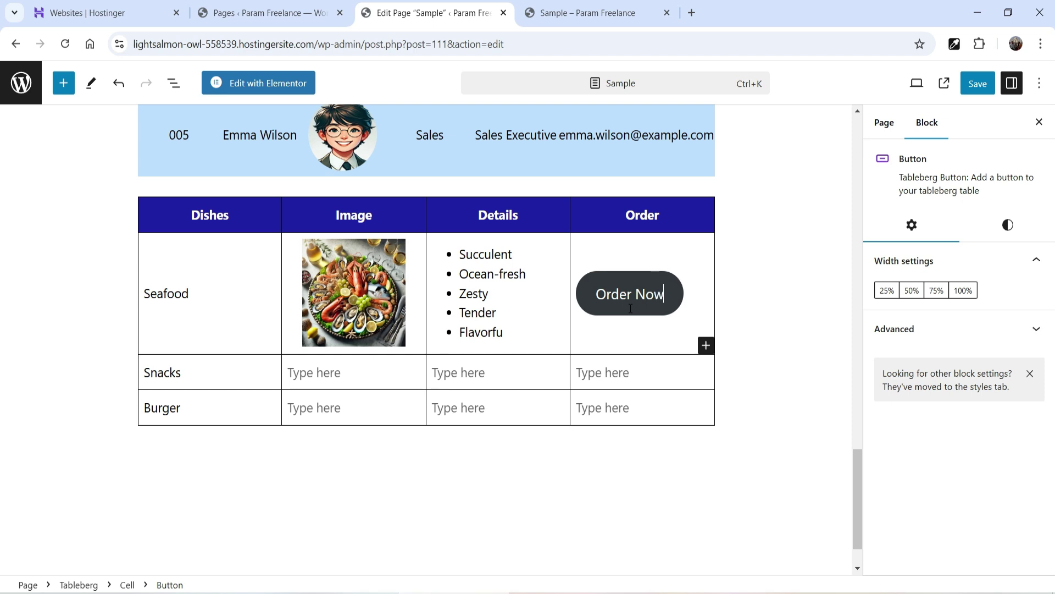
pyautogui.click(990, 235)
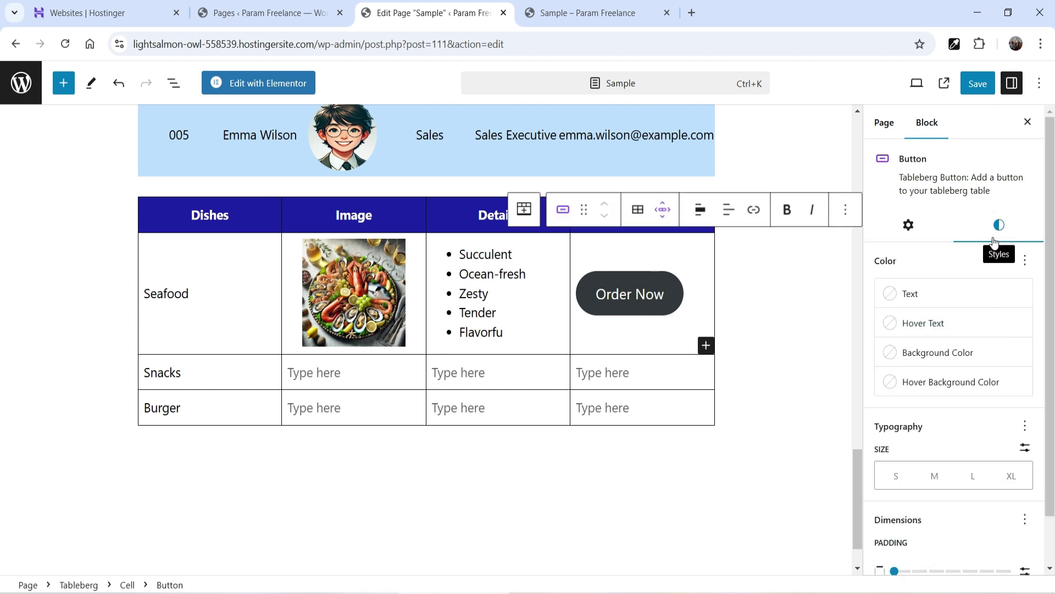
# Step: Give the button a Vivid purple background, black hover background, white text and hover text, and smaller padding
pyautogui.click(886, 355)
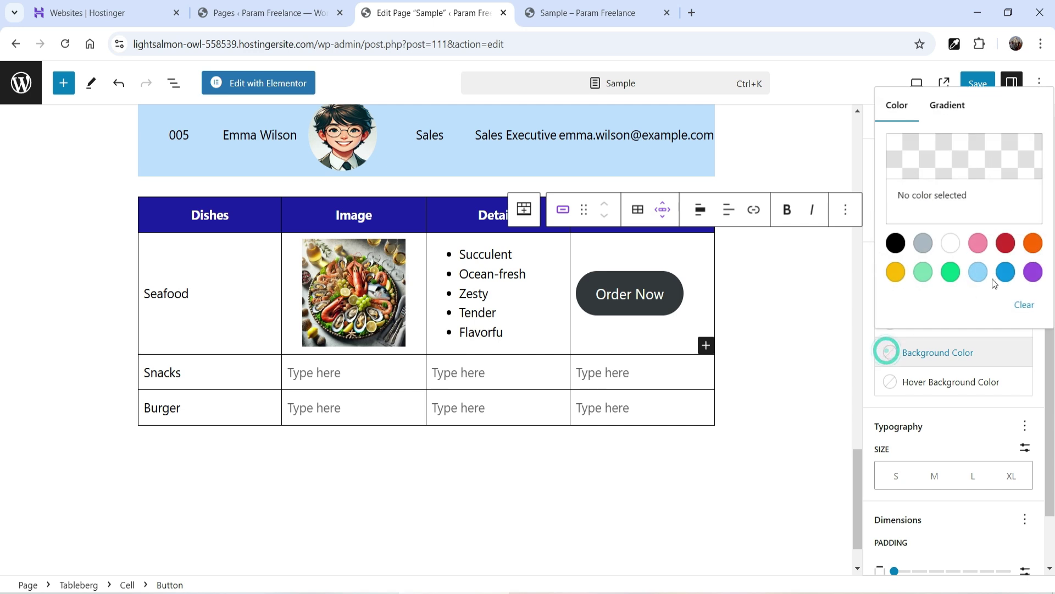
pyautogui.click(1034, 274)
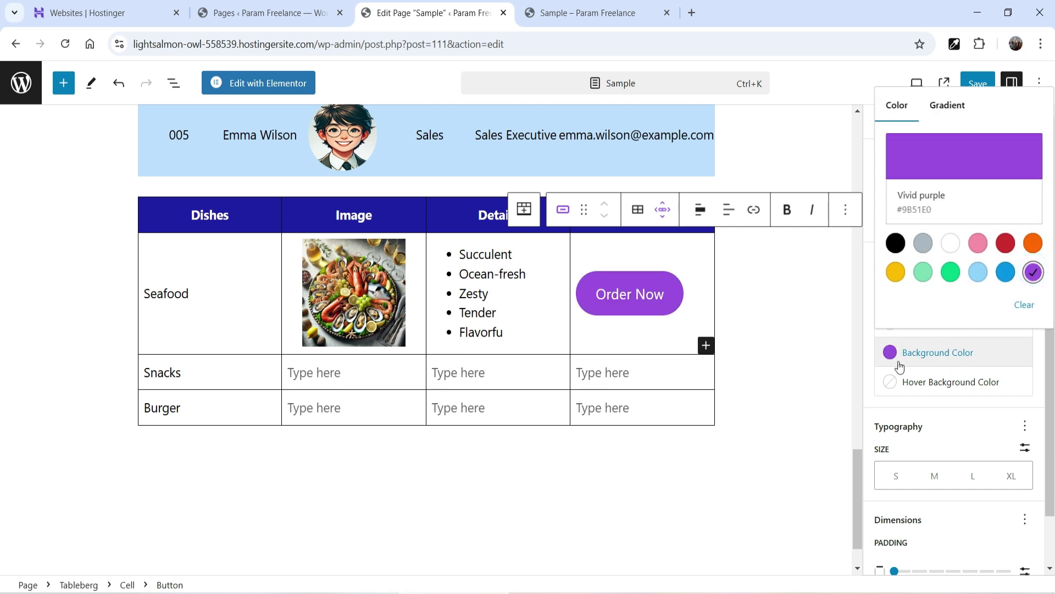
pyautogui.click(909, 381)
pyautogui.click(909, 380)
pyautogui.click(895, 273)
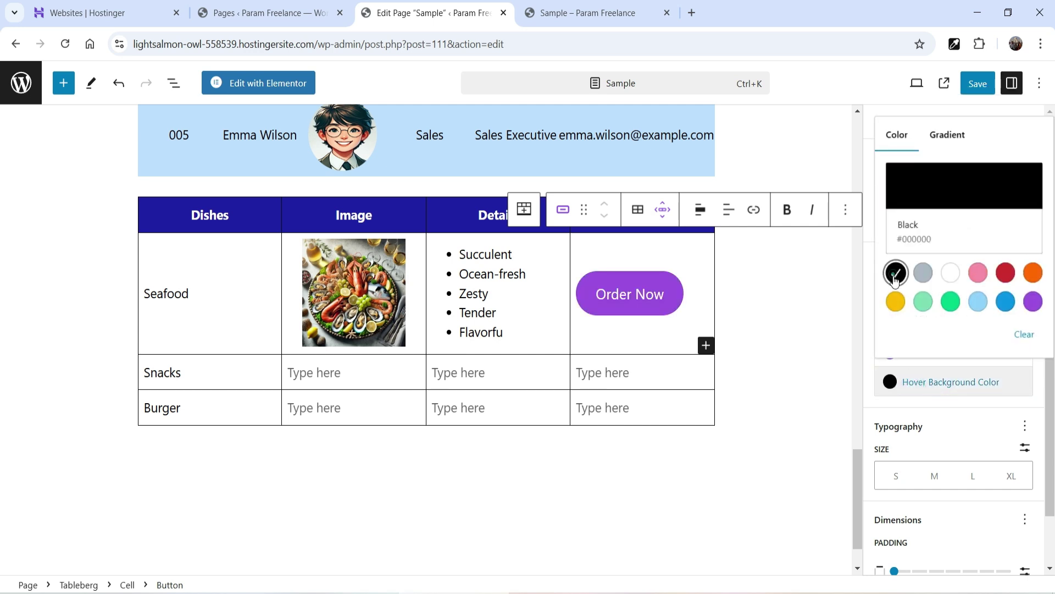
pyautogui.click(936, 404)
pyautogui.click(899, 290)
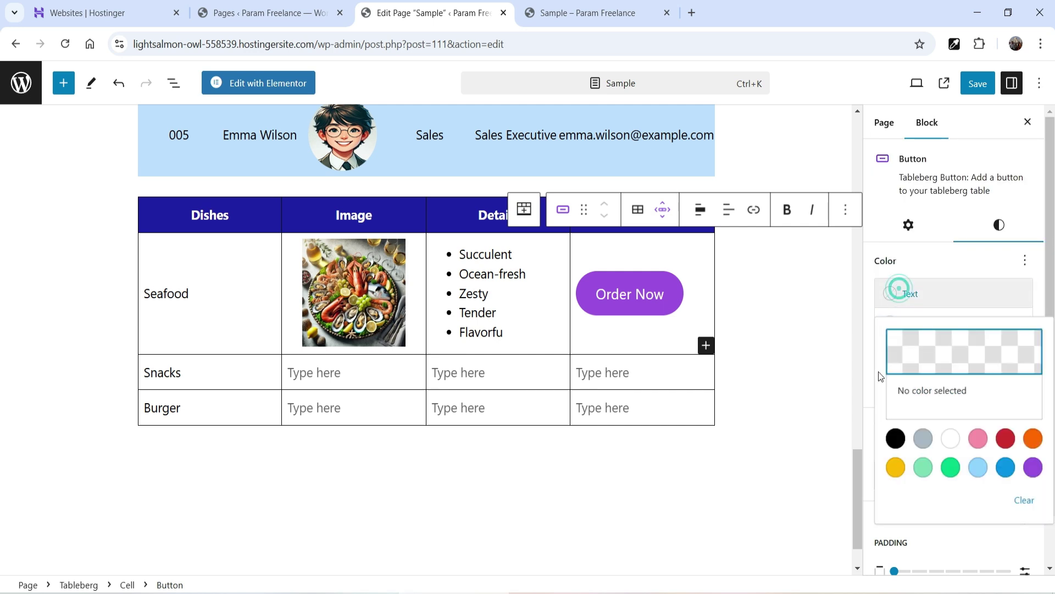
pyautogui.click(951, 438)
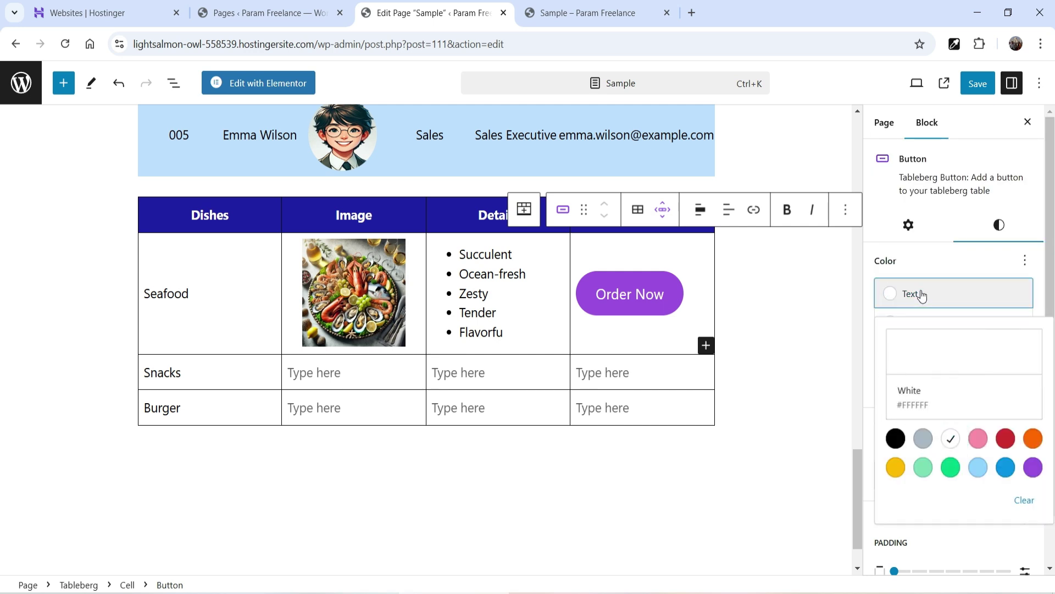
pyautogui.click(922, 296)
pyautogui.click(923, 323)
pyautogui.click(951, 467)
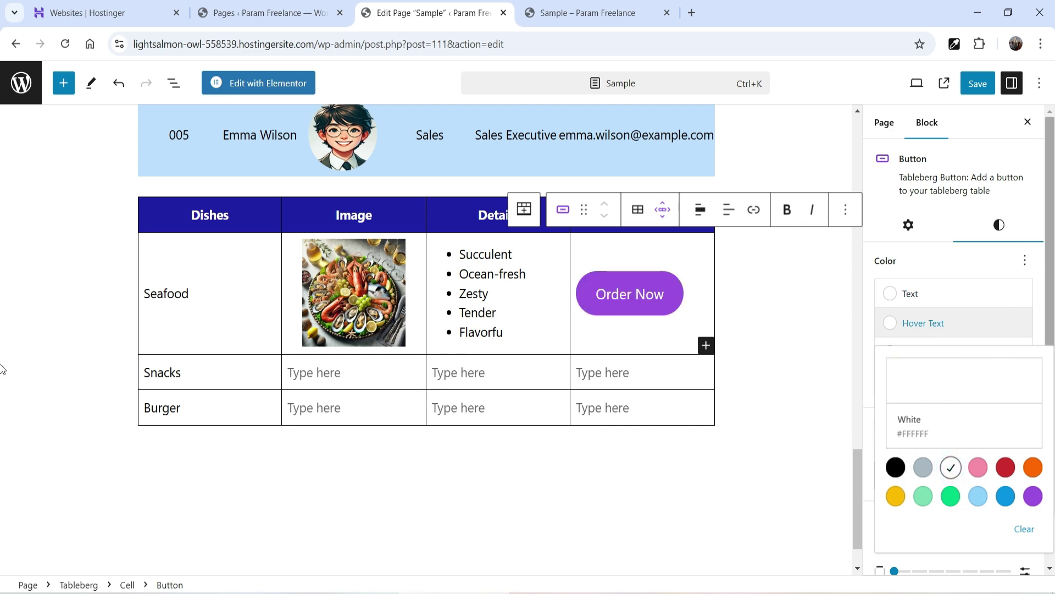
pyautogui.scroll(-1, 1026, 433)
pyautogui.moveTo(895, 517); pyautogui.dragTo(942, 554)
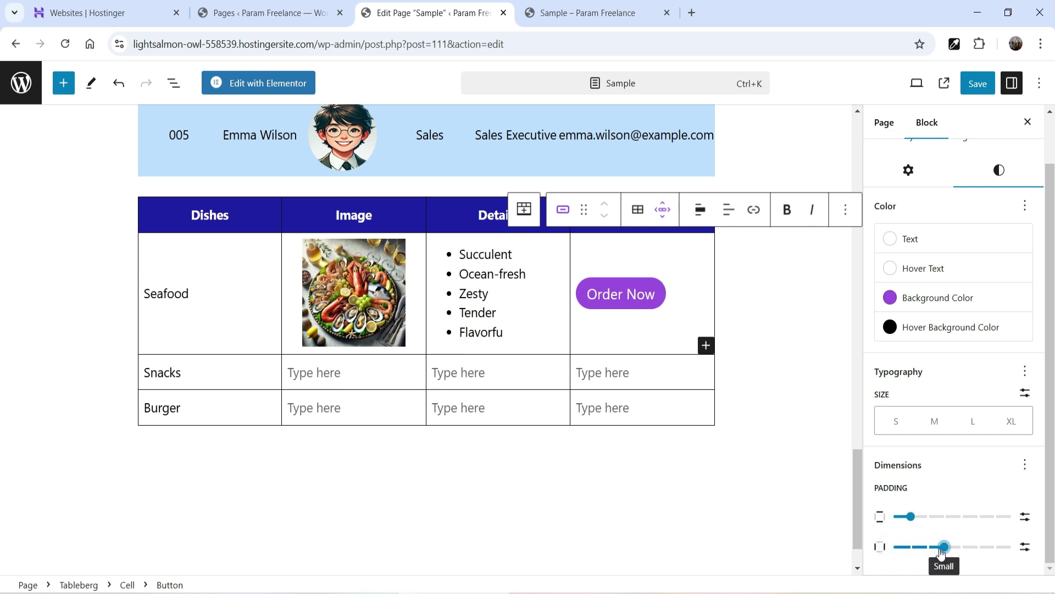
# Step: Centre the Seafood Order Now button's text and the button itself in its cell
pyautogui.click(735, 215)
pyautogui.click(777, 283)
pyautogui.click(699, 209)
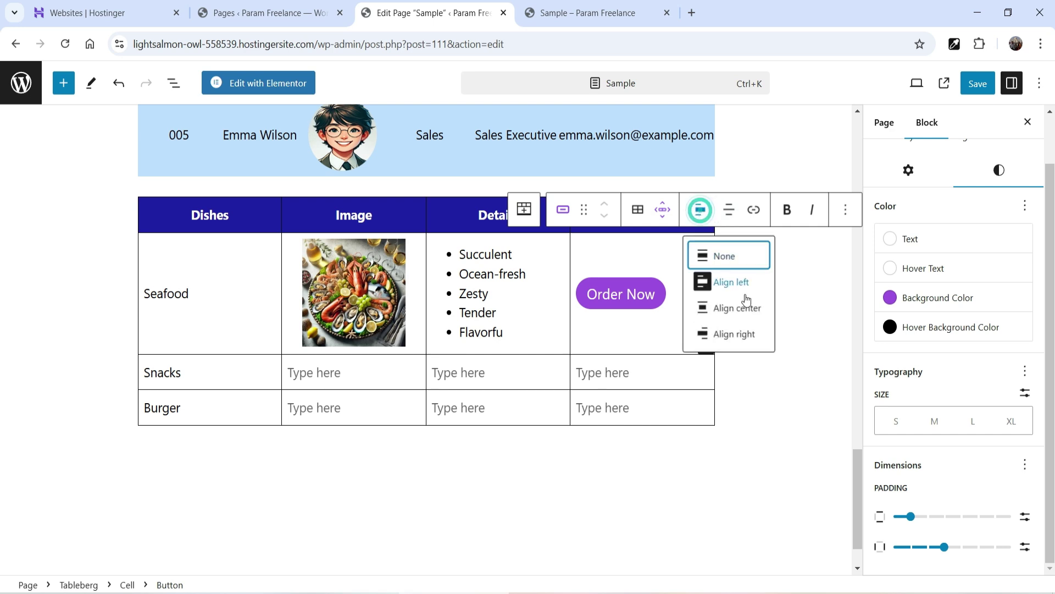
pyautogui.click(746, 300)
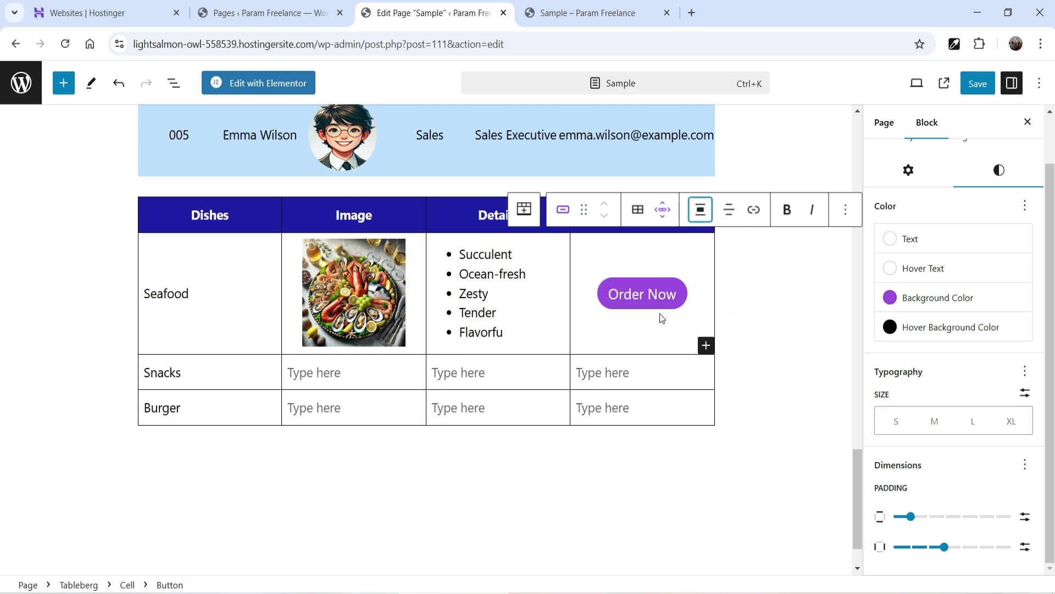
pyautogui.click(652, 294)
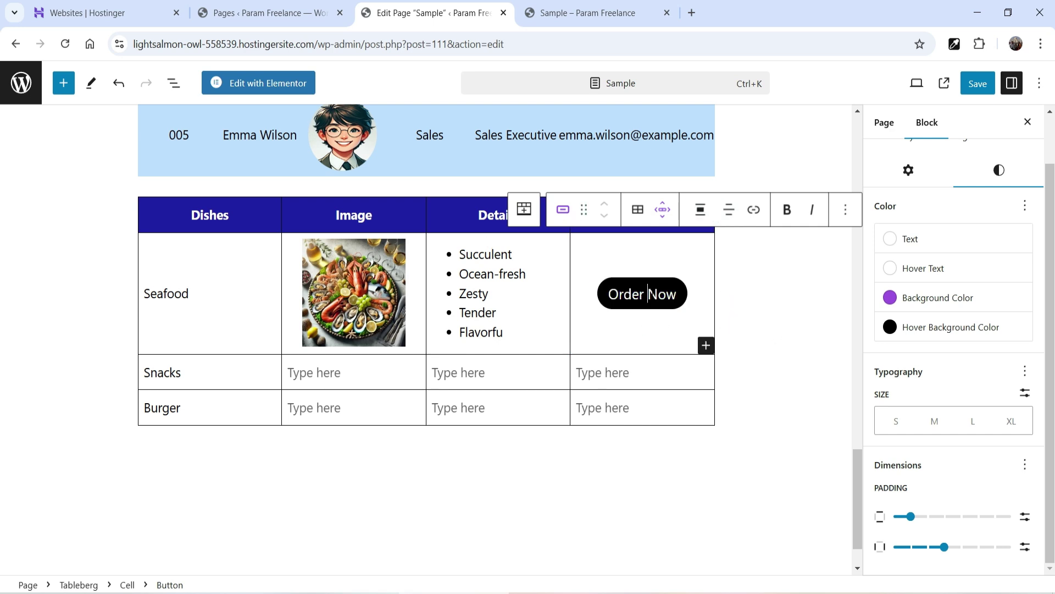
pyautogui.click(753, 210)
pyautogui.write('https://google.com')
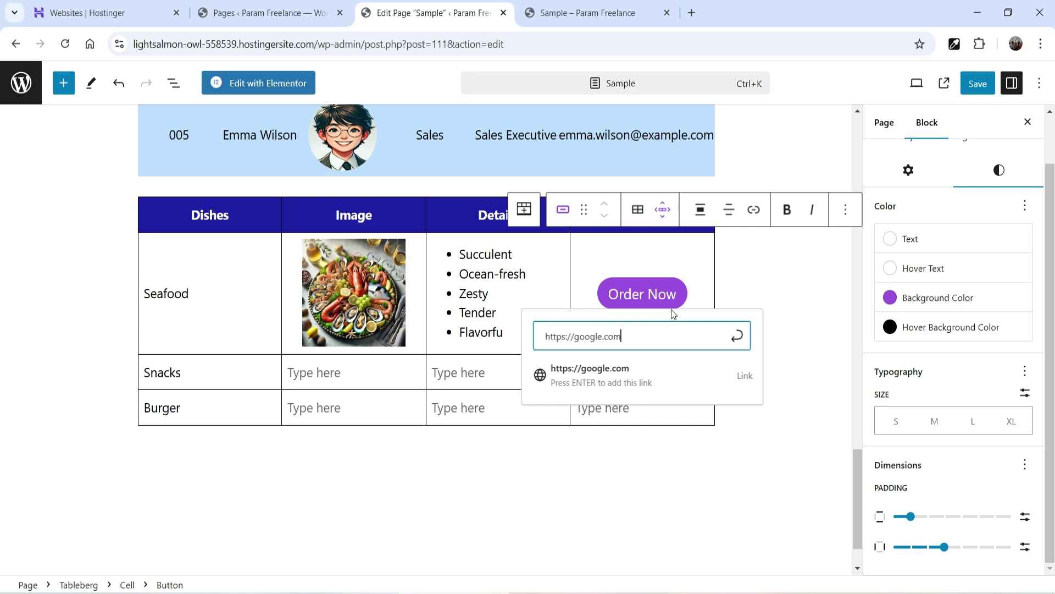
pyautogui.click(738, 336)
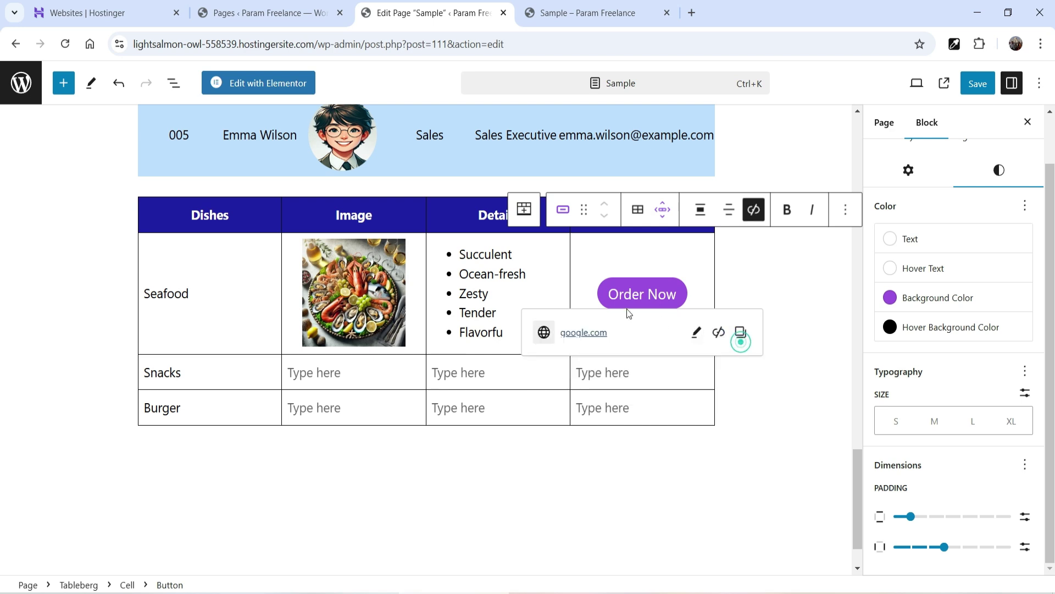
pyautogui.click(802, 306)
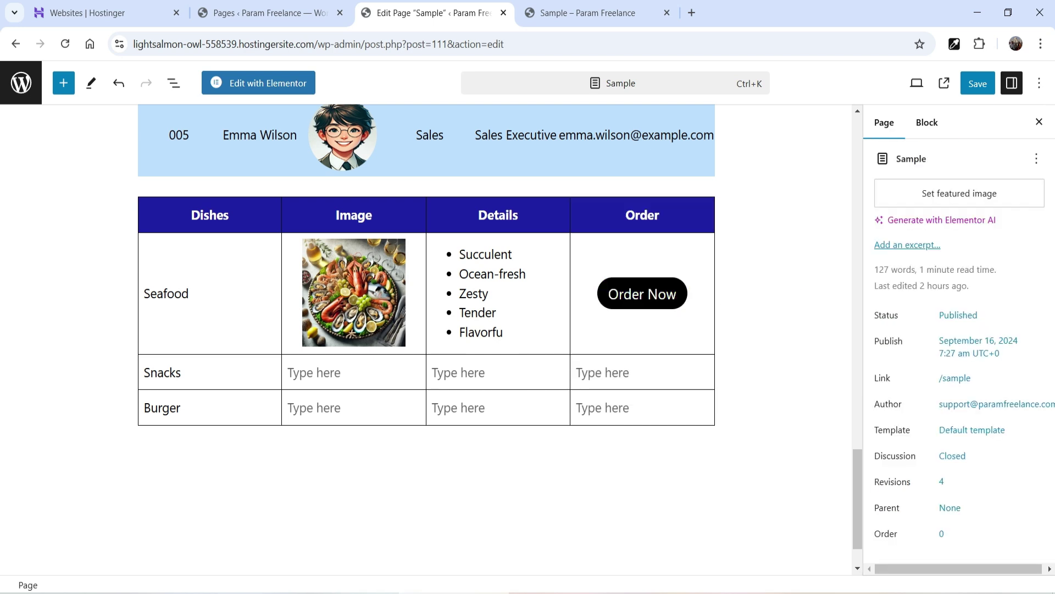
pyautogui.click(608, 294)
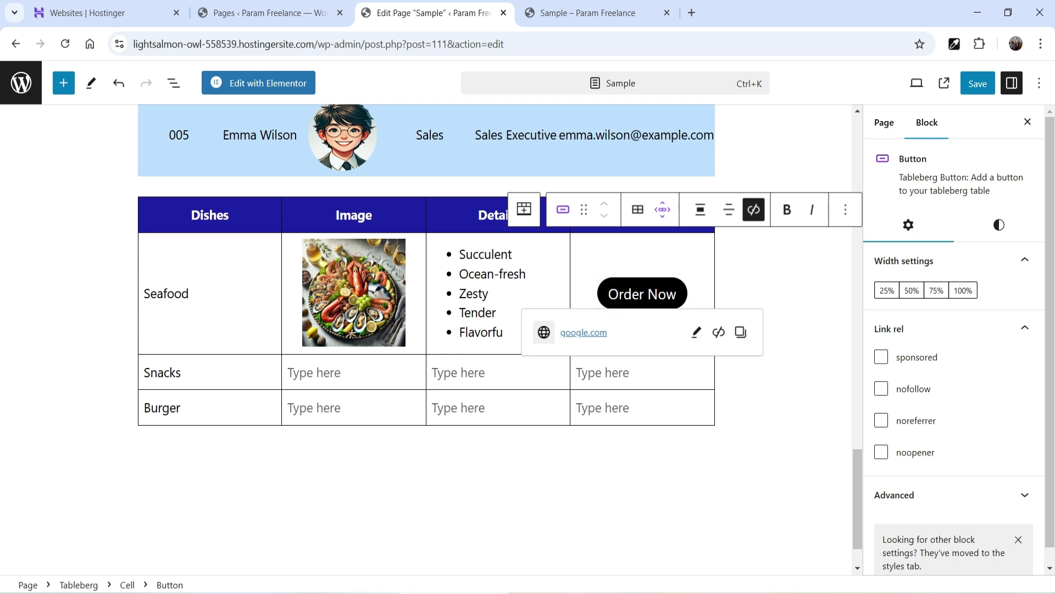
pyautogui.click(330, 372)
pyautogui.click(418, 362)
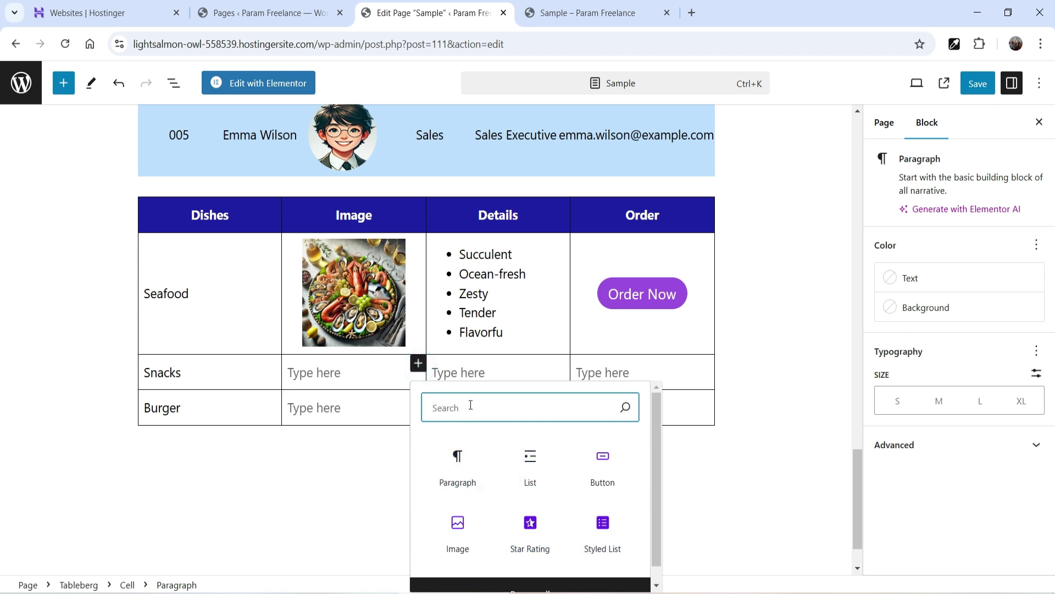
# Step: Add the snack platter picture from the Media Library to the Snacks image cell, centred
pyautogui.write('imag')
pyautogui.click(462, 455)
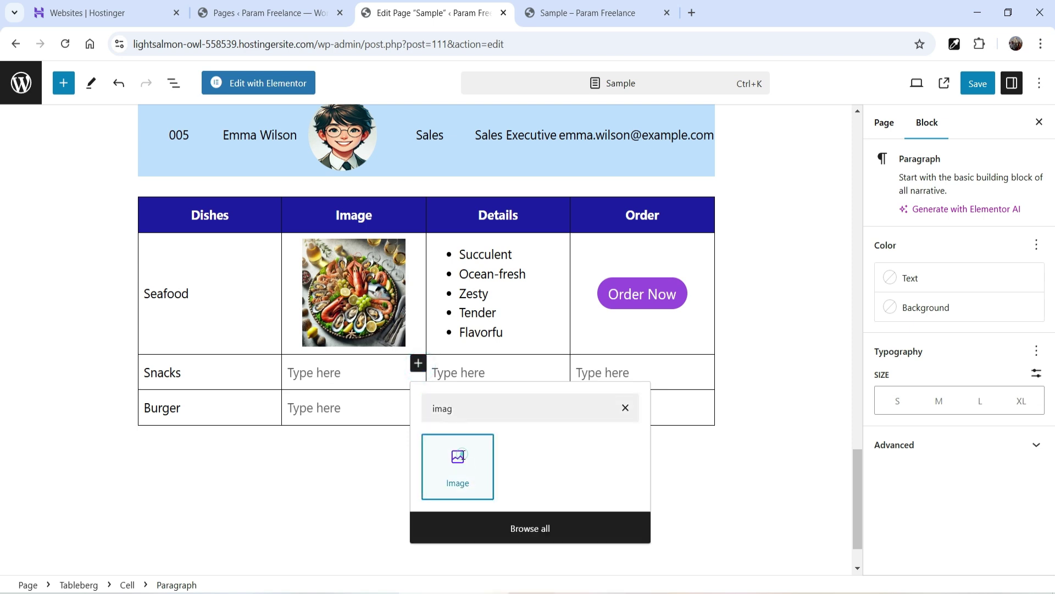
pyautogui.click(364, 458)
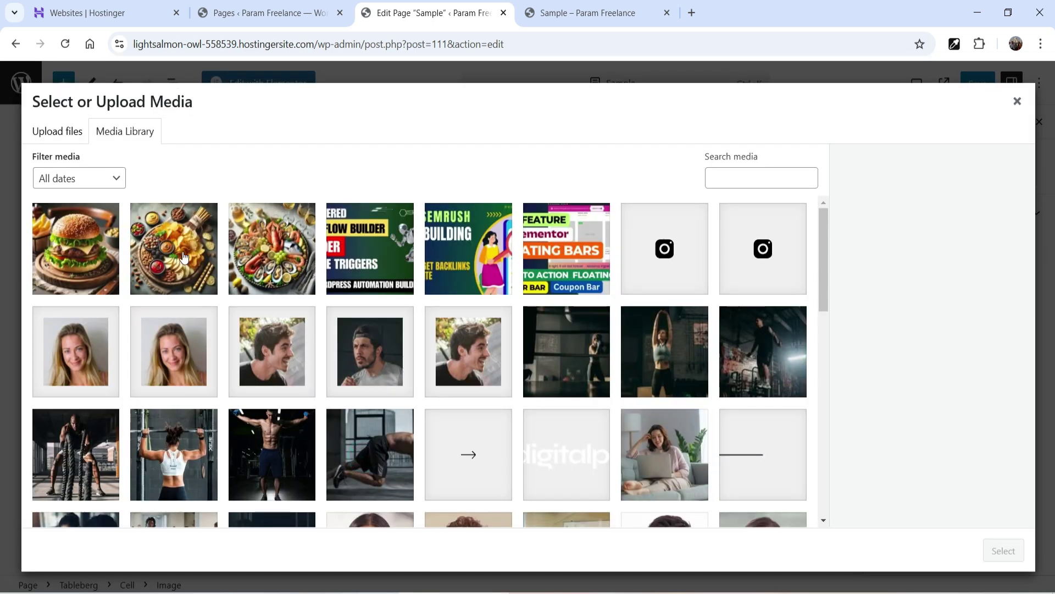
pyautogui.click(184, 254)
pyautogui.click(1004, 551)
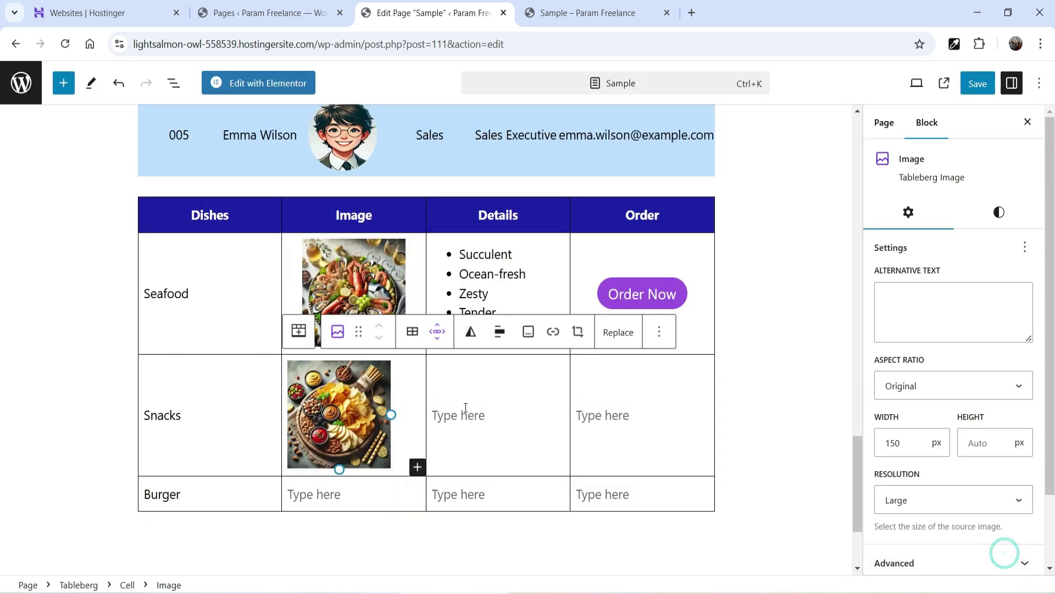
pyautogui.click(504, 332)
pyautogui.click(545, 428)
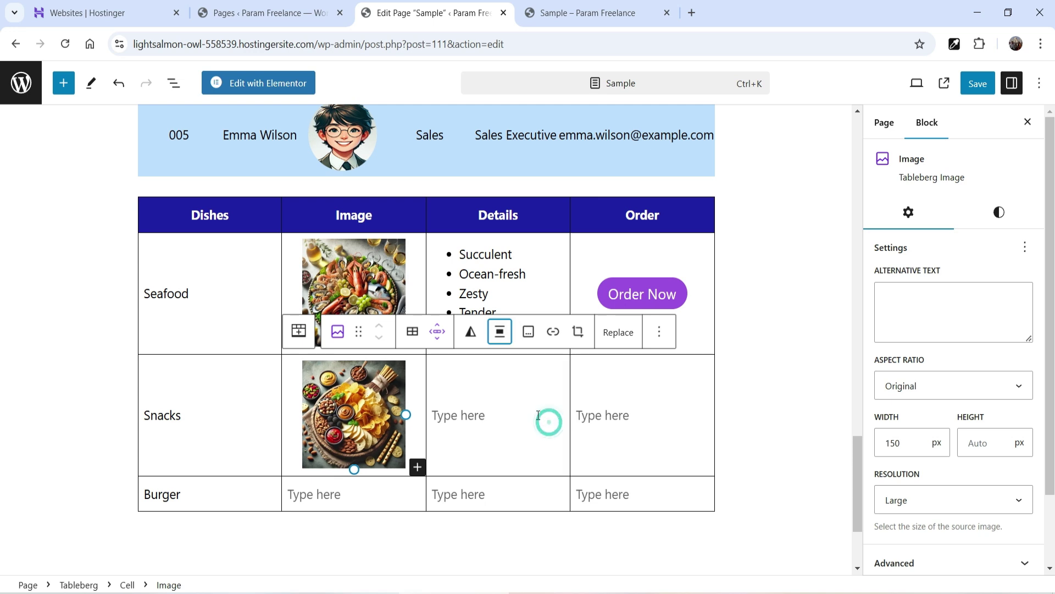
# Step: Paste Crunchy, Wholesome, Satisfying, Portable, Addictive as a bullet list in the Snacks Details cell
pyautogui.click(527, 412)
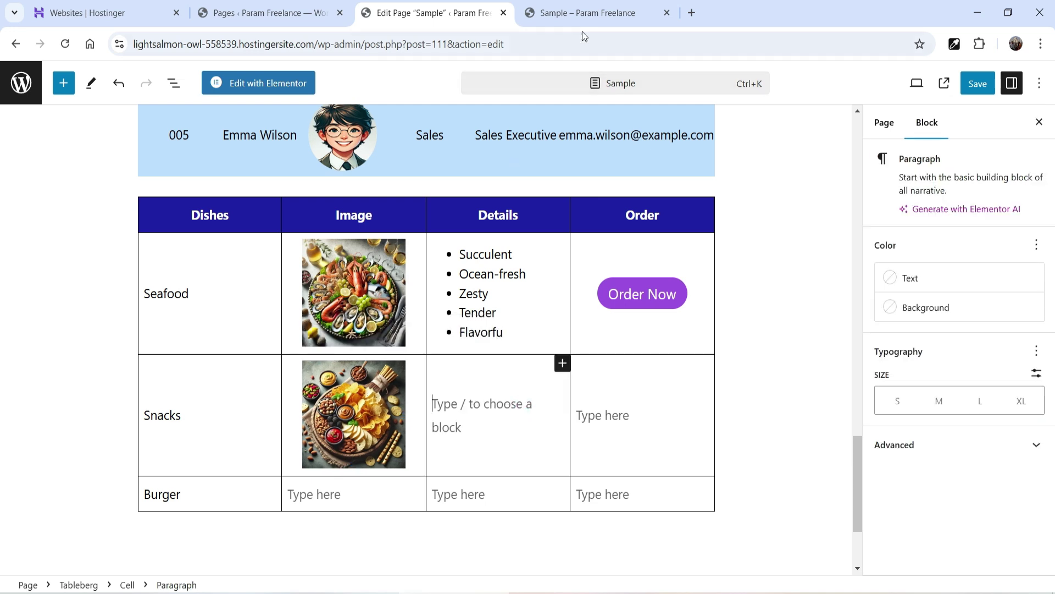
pyautogui.write('Crunchy Wholesome Satisfying Portable Addictive')
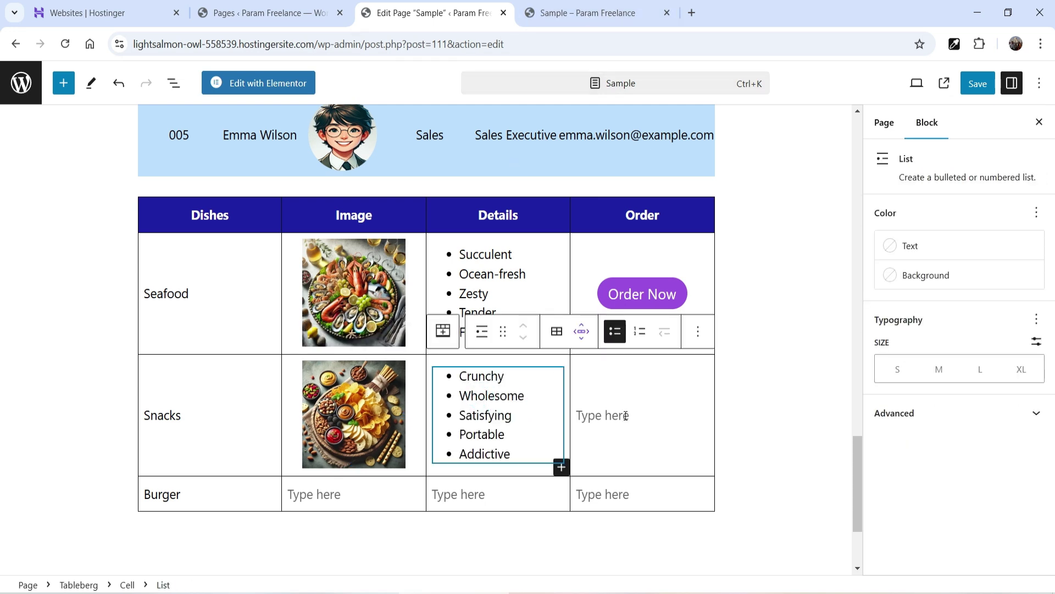
pyautogui.click(625, 415)
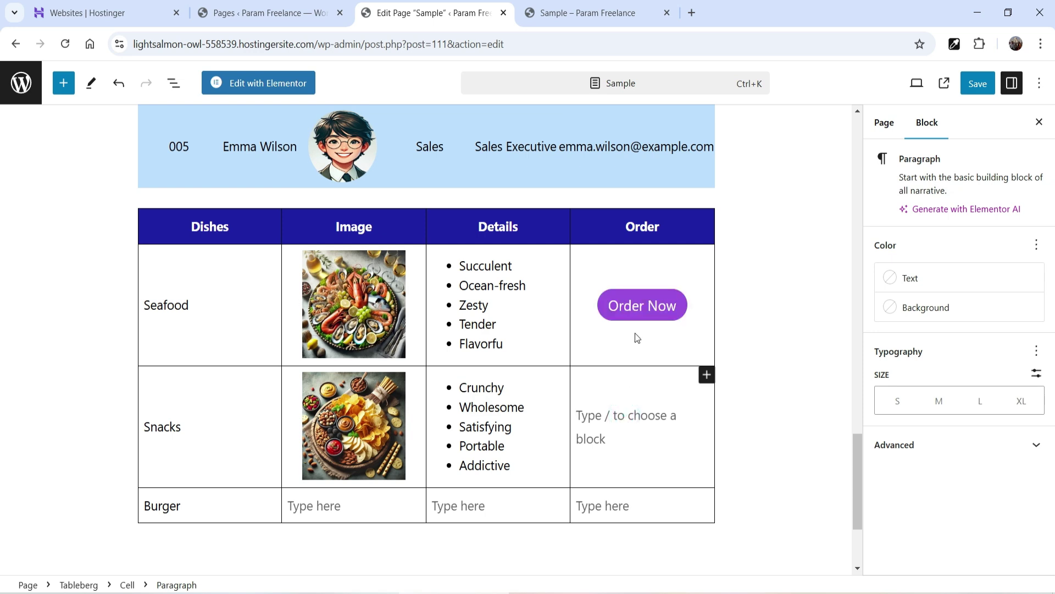
pyautogui.click(638, 306)
pyautogui.click(846, 223)
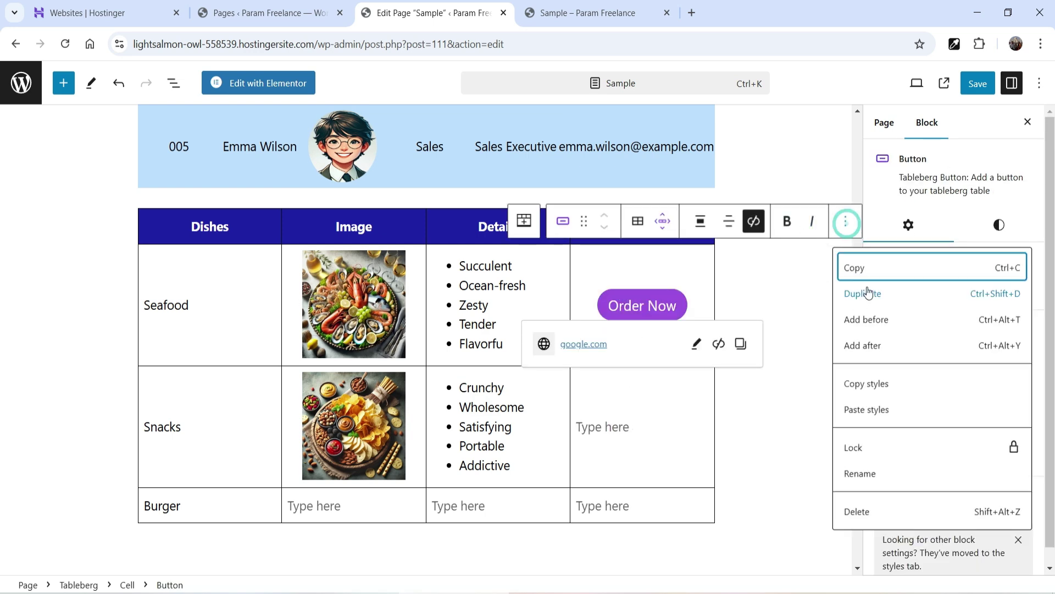
# Step: Copy the Seafood Order Now button into the Snacks Order cell
pyautogui.hotkey('ctrl', 'c')
pyautogui.click(633, 424)
pyautogui.hotkey('ctrl', 'v')
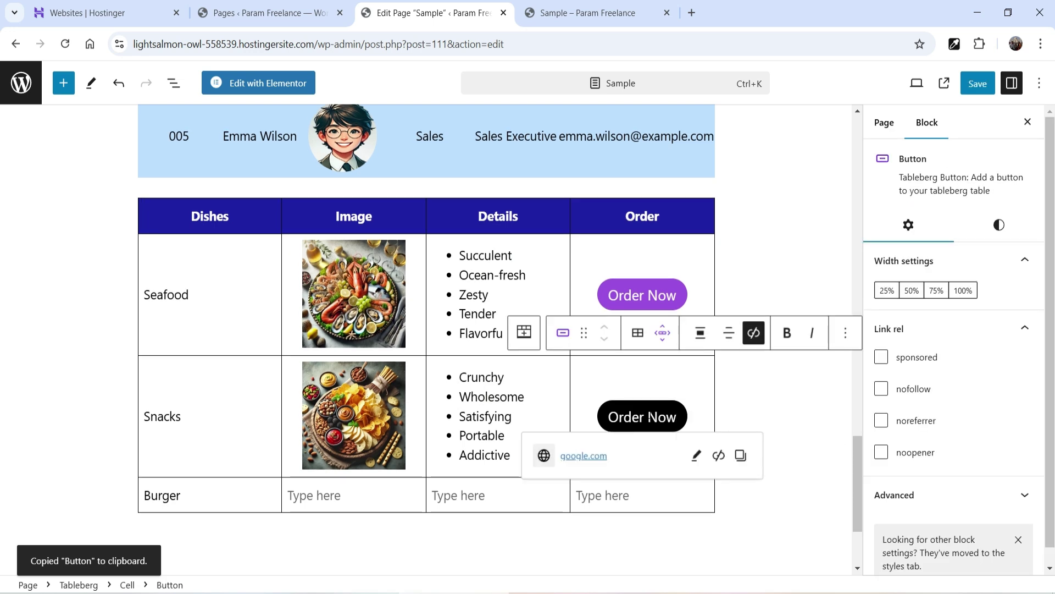
pyautogui.click(754, 332)
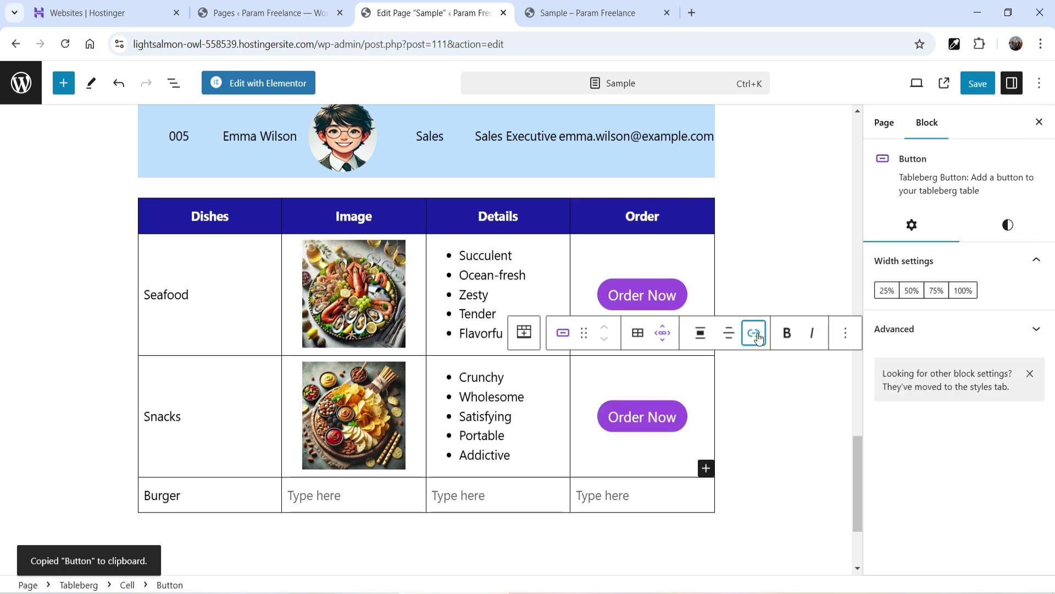
pyautogui.click(756, 333)
pyautogui.click(655, 456)
pyautogui.write('https://facebook.com')
pyautogui.click(781, 413)
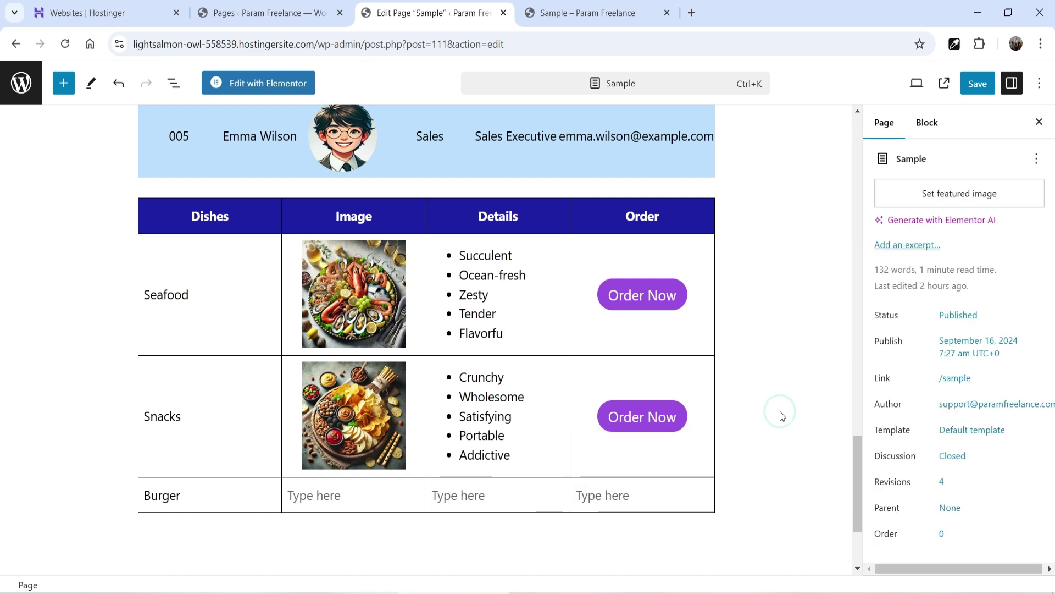
pyautogui.click(325, 495)
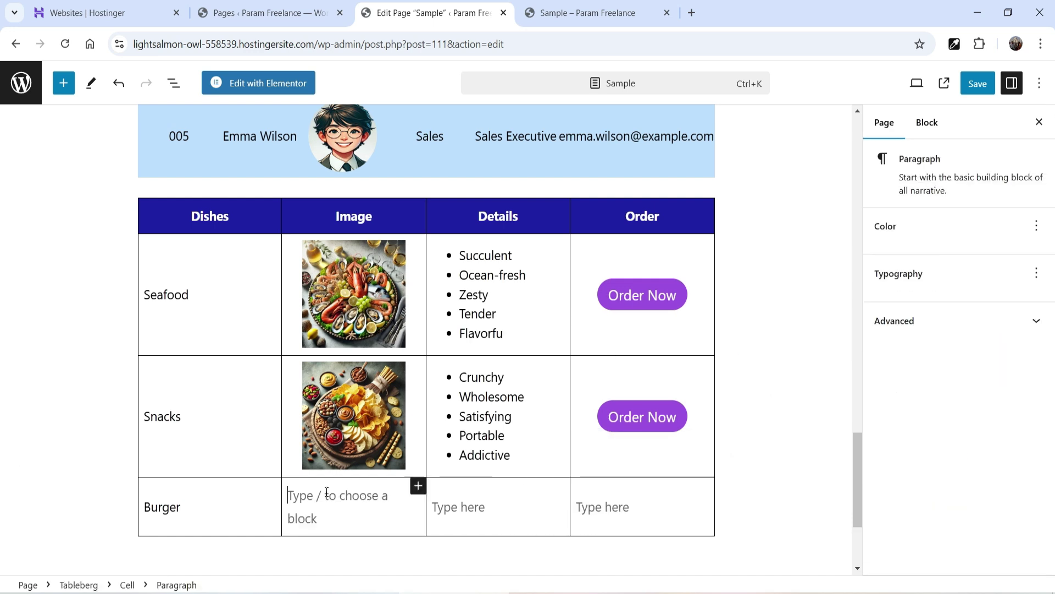
# Step: Insert the burger picture from the Media Library into the Burger image cell, centred
pyautogui.click(418, 487)
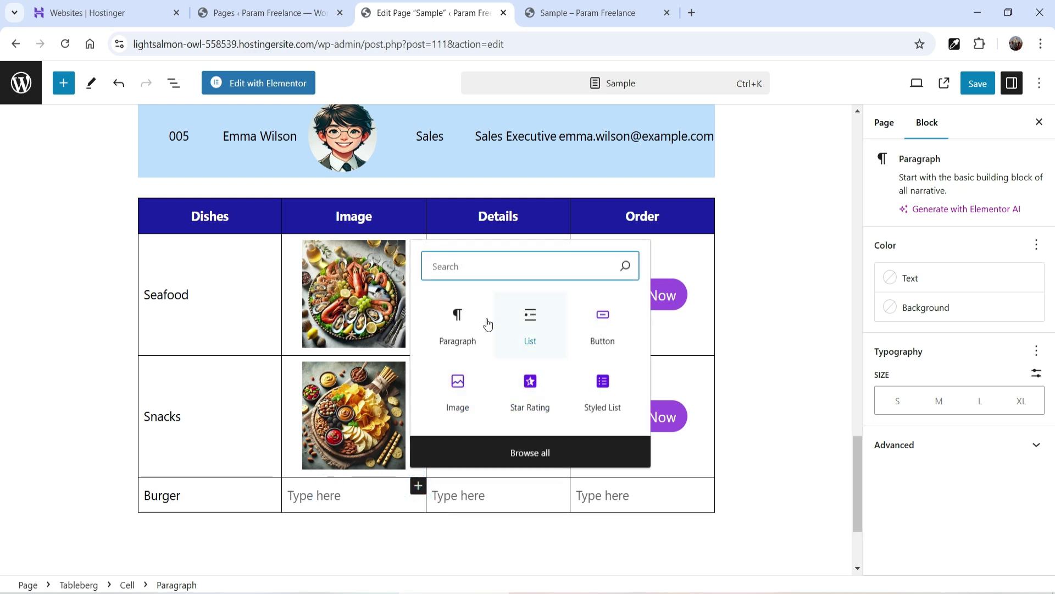
pyautogui.write('image')
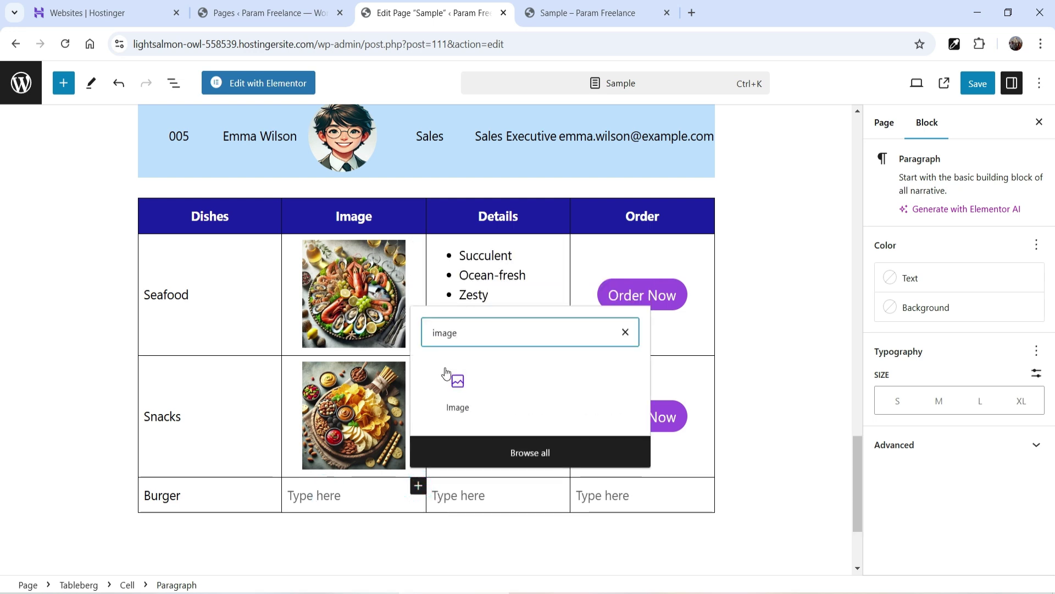
pyautogui.click(447, 374)
pyautogui.click(377, 333)
pyautogui.click(1001, 549)
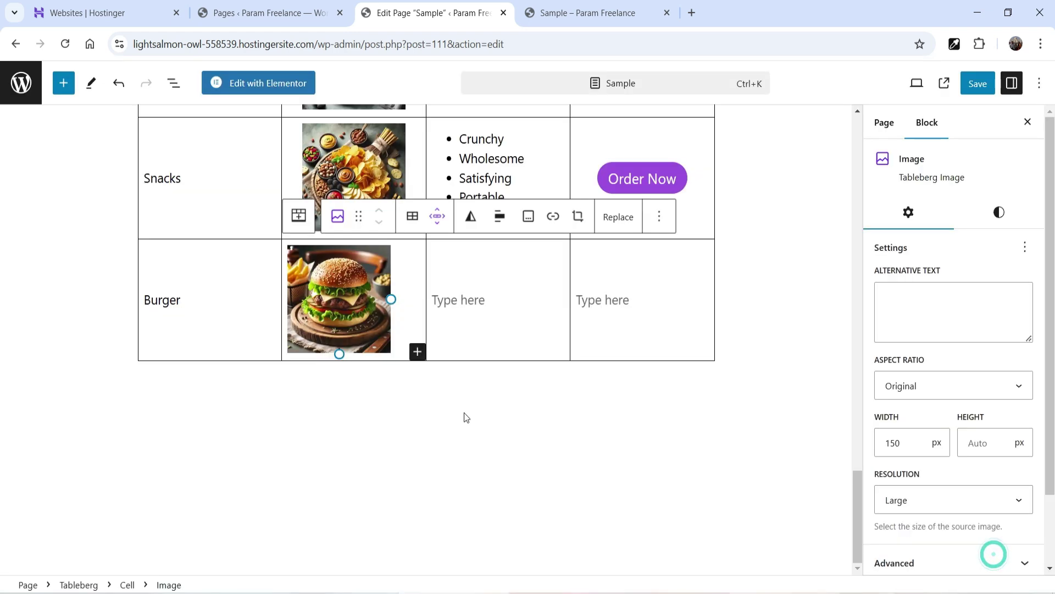
pyautogui.click(509, 227)
pyautogui.click(542, 309)
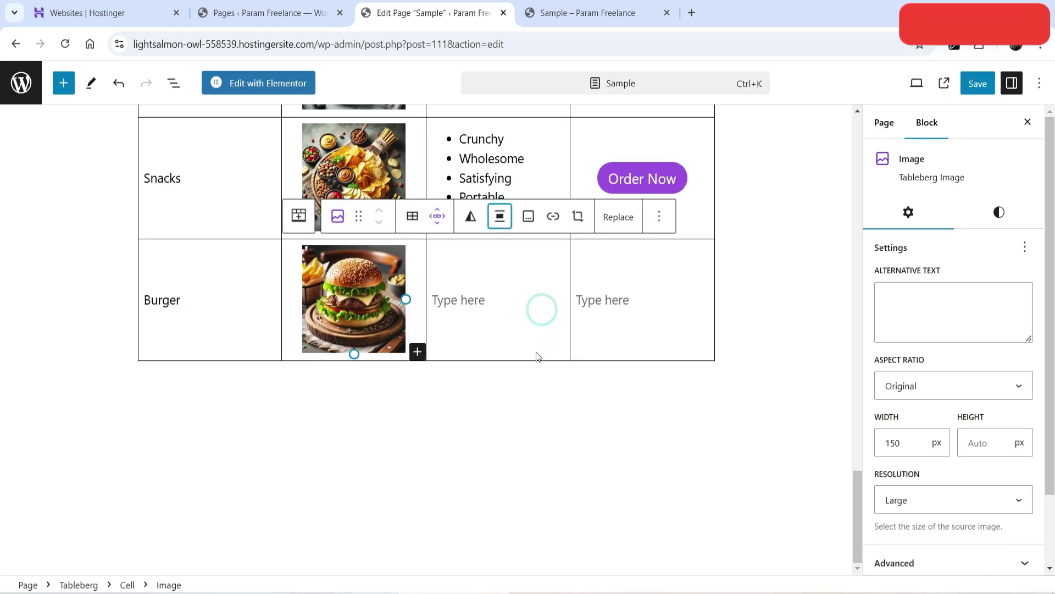
# Step: Paste the Juicy-to-Flavor-packed bullet list into the Burger Details cell
pyautogui.click(469, 271)
pyautogui.click(486, 287)
pyautogui.hotkey('ctrl', 'v')
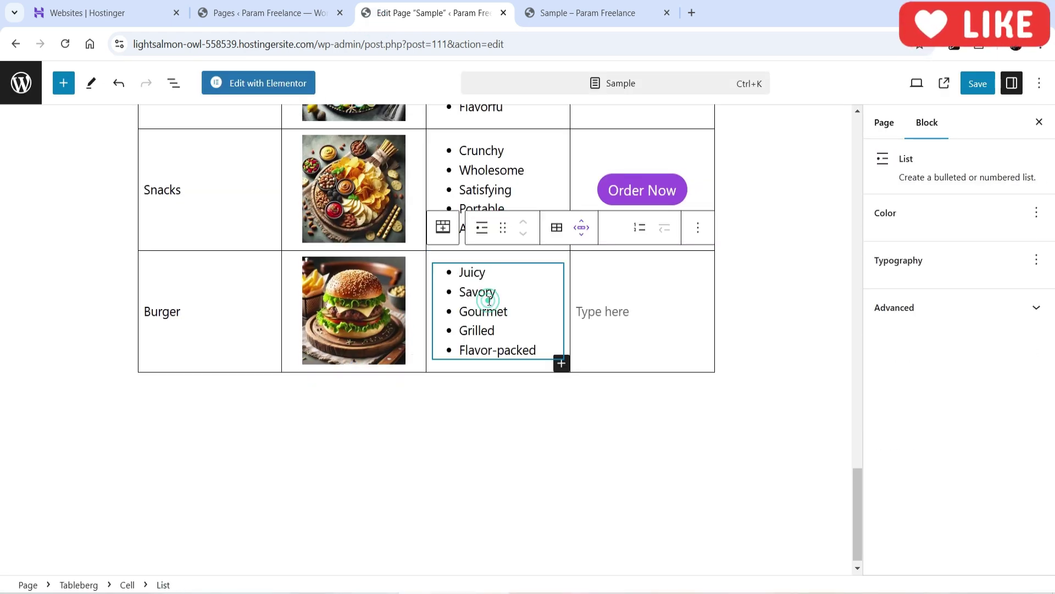
# Step: Copy the Order Now button and paste it into the Burger Order cell
pyautogui.click(627, 191)
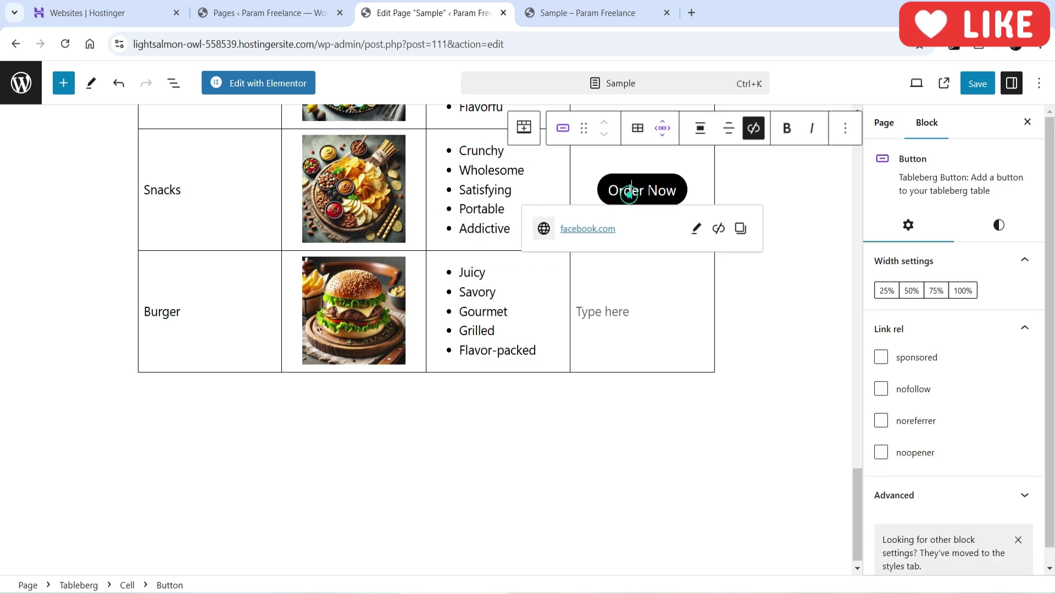
pyautogui.click(846, 127)
pyautogui.click(855, 172)
pyautogui.click(622, 306)
pyautogui.rightClick(621, 306)
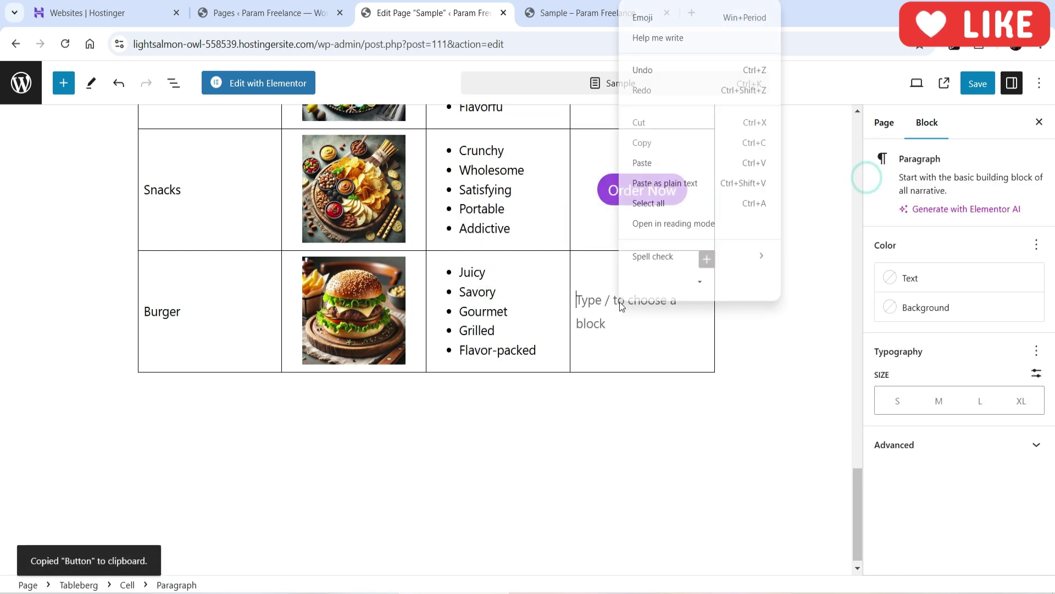
pyautogui.click(674, 174)
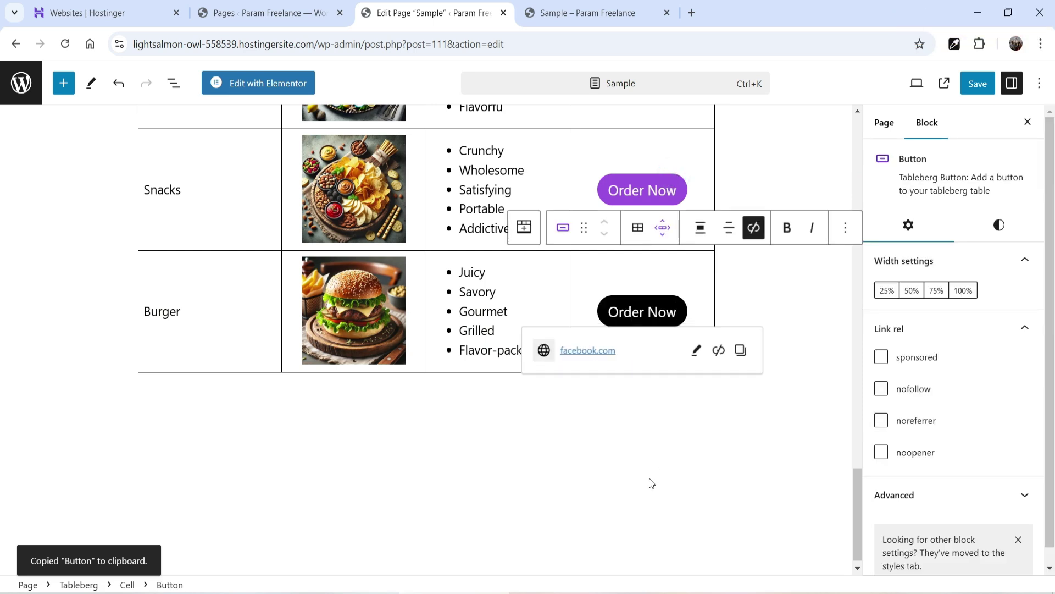
pyautogui.click(544, 449)
pyautogui.scroll(3, 553, 464)
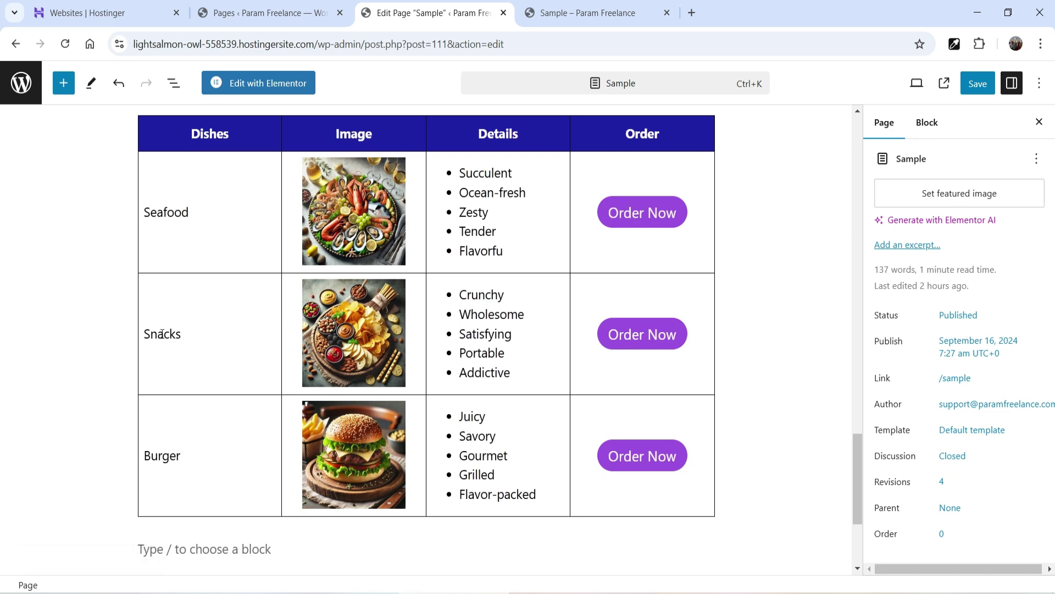
# Step: Set the Seafood, Snacks and Burger dish names to font size L
pyautogui.doubleClick(166, 215)
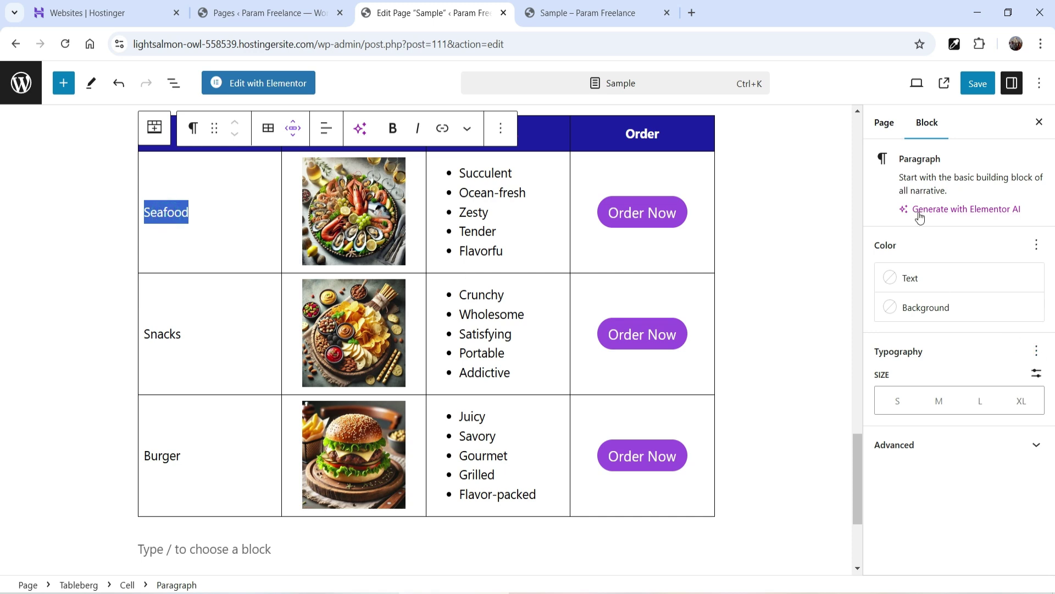
pyautogui.click(976, 402)
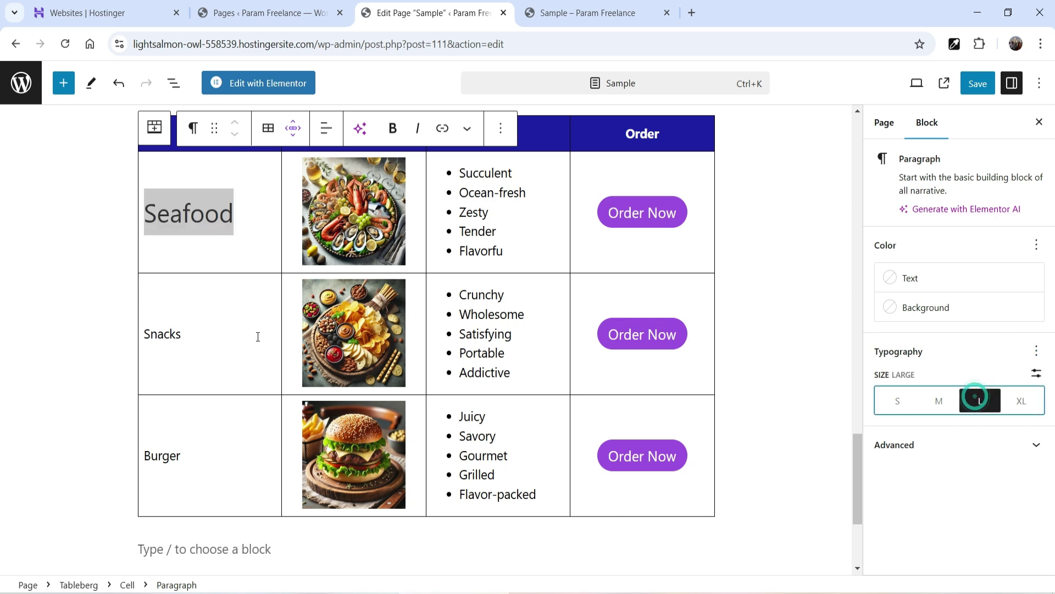
pyautogui.doubleClick(207, 332)
pyautogui.click(980, 401)
pyautogui.doubleClick(162, 456)
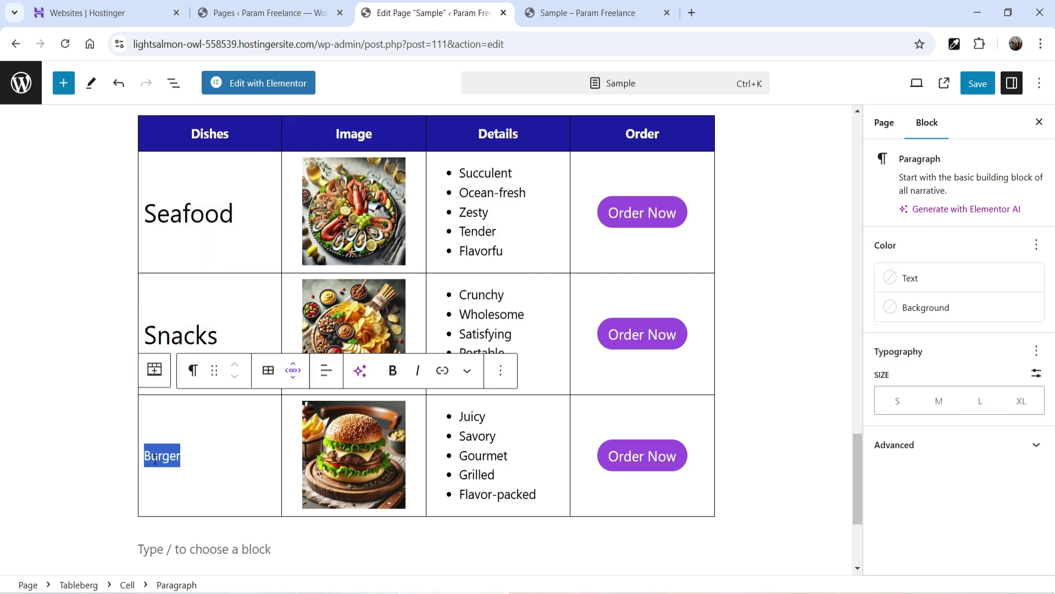
pyautogui.click(981, 400)
# Step: Make Burger bold and centre the Burger, Snacks and Seafood names in their cells
pyautogui.click(393, 370)
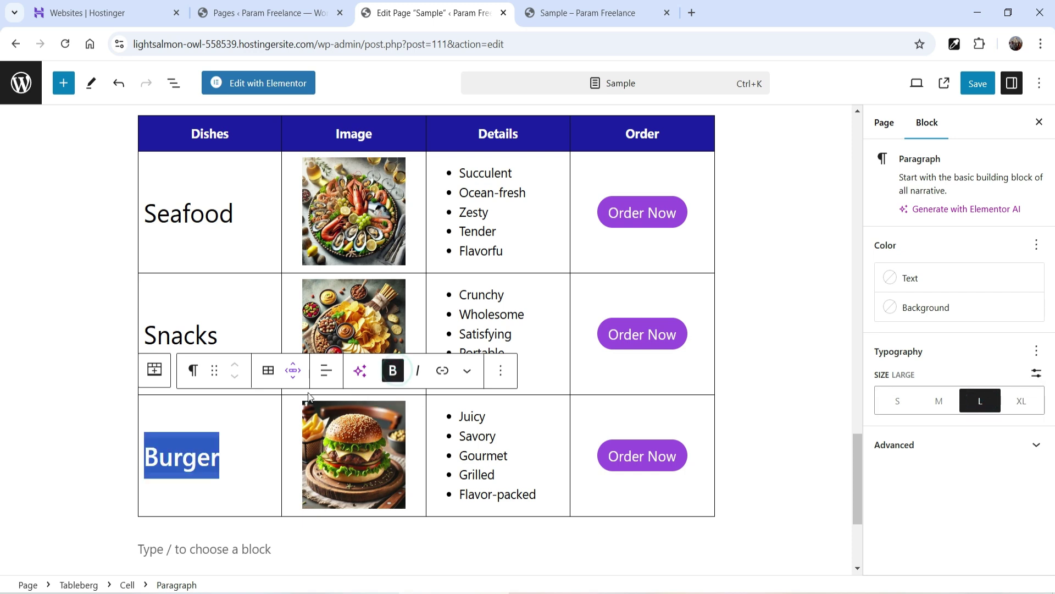
pyautogui.click(326, 370)
pyautogui.click(379, 450)
pyautogui.doubleClick(181, 335)
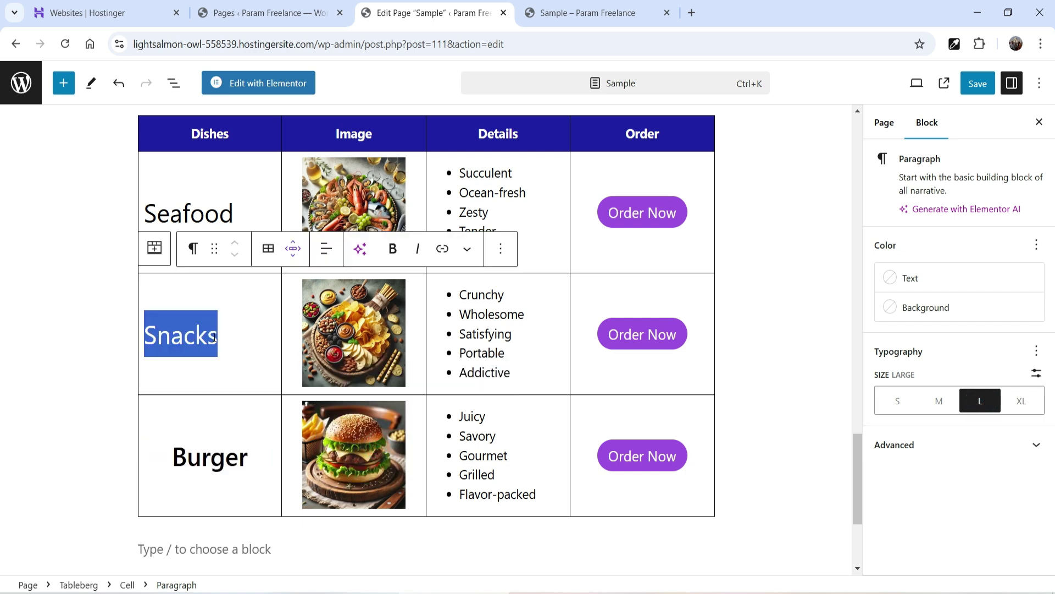
pyautogui.click(326, 247)
pyautogui.click(377, 322)
pyautogui.doubleClick(189, 214)
pyautogui.click(325, 127)
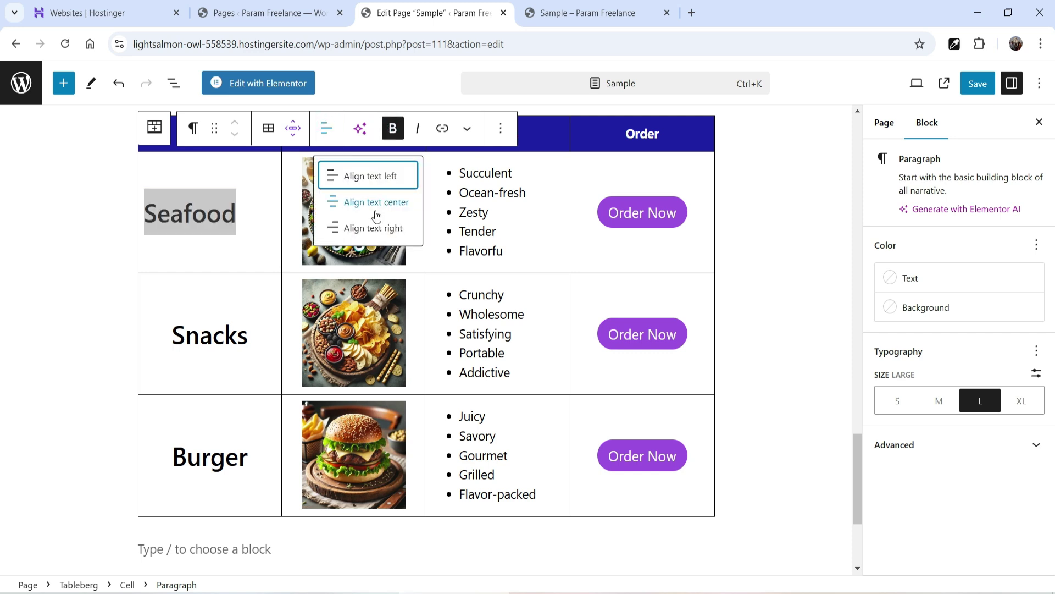
pyautogui.click(365, 203)
pyautogui.click(63, 83)
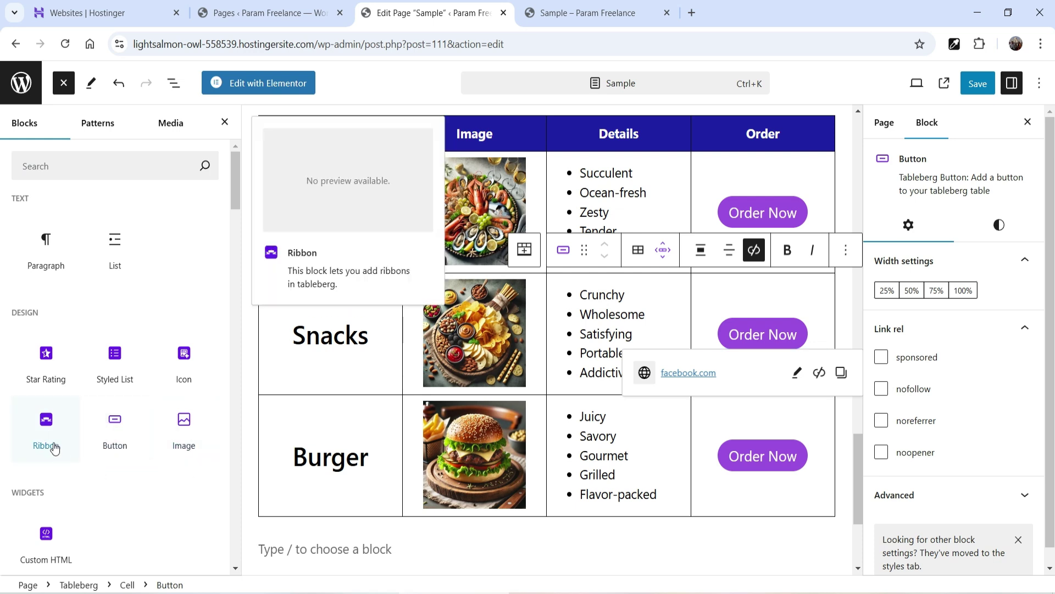
# Step: Add a Ribbon block reading 'Popular' to the Snacks dish cell, anchored top-left
pyautogui.moveTo(41, 423); pyautogui.dragTo(320, 352)
pyautogui.doubleClick(168, 302)
pyautogui.doubleClick(933, 344)
pyautogui.write('Popular')
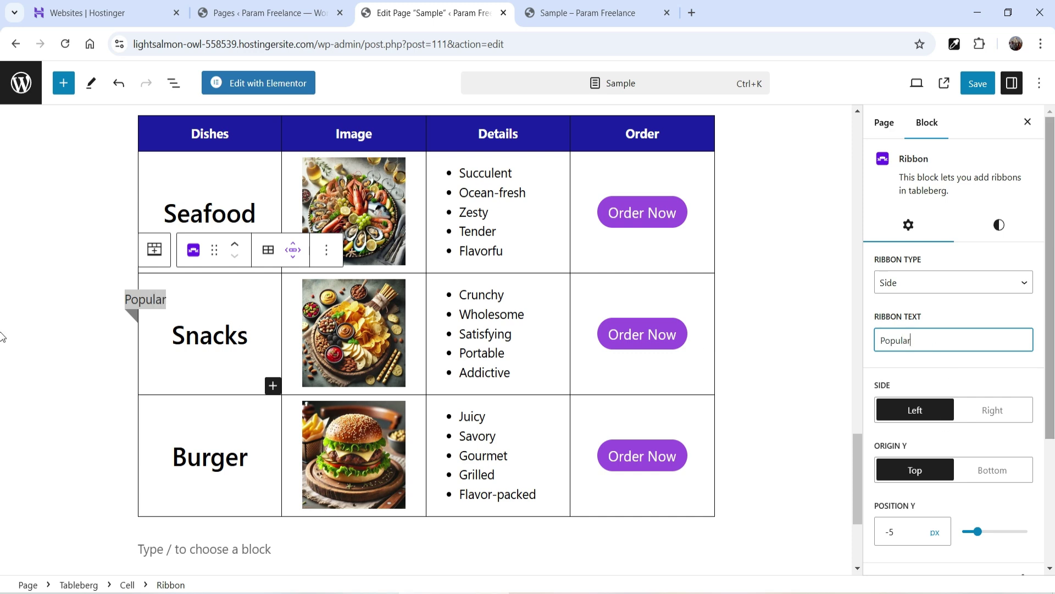
pyautogui.scroll(-3, 942, 328)
pyautogui.click(992, 336)
pyautogui.click(920, 344)
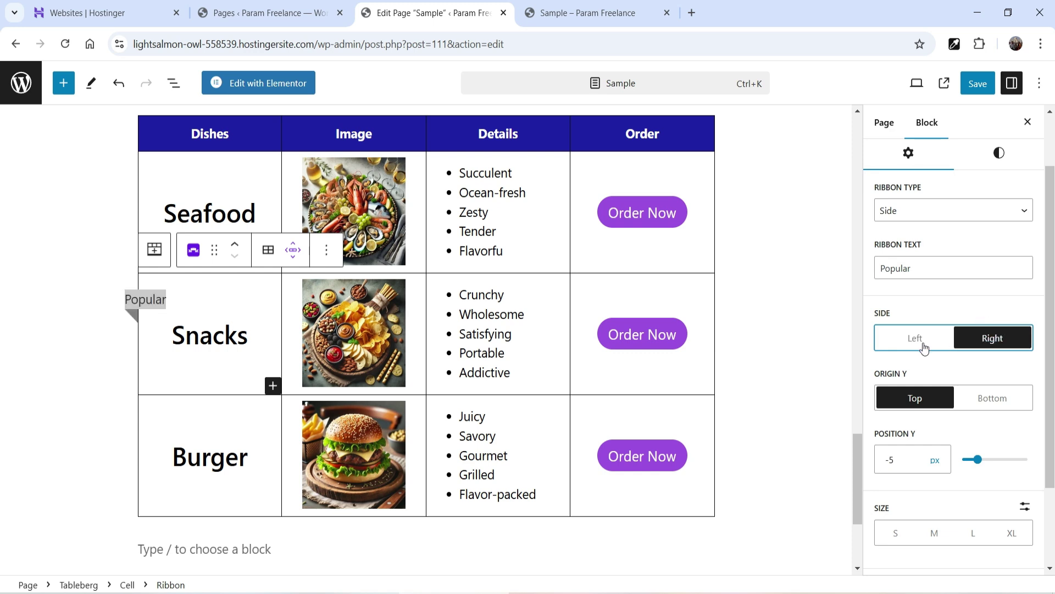
pyautogui.click(983, 412)
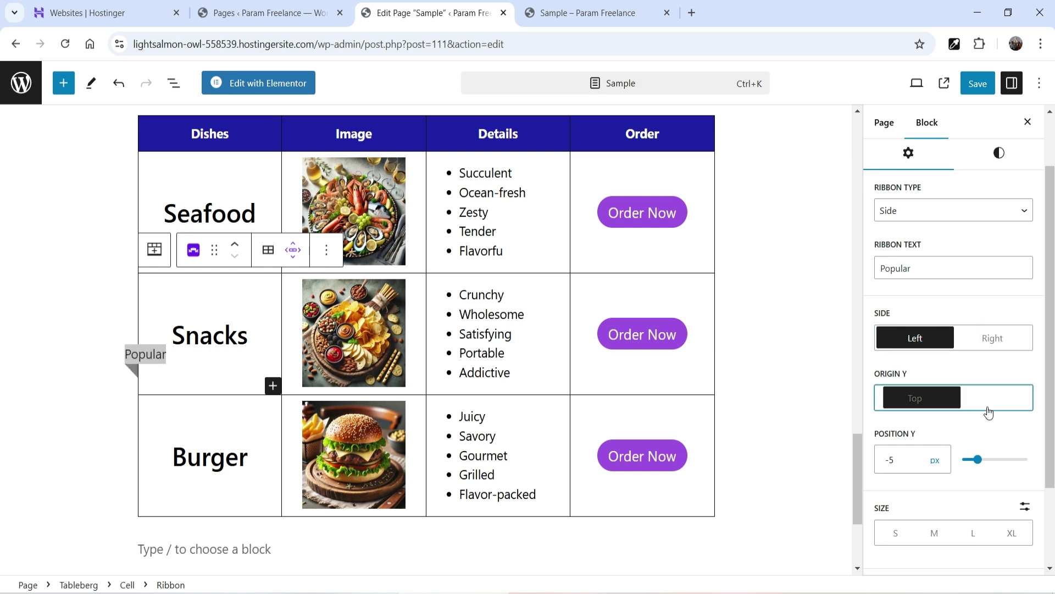
pyautogui.click(920, 397)
# Step: Give the Popular ribbon white text and a Vivid red background
pyautogui.click(1000, 152)
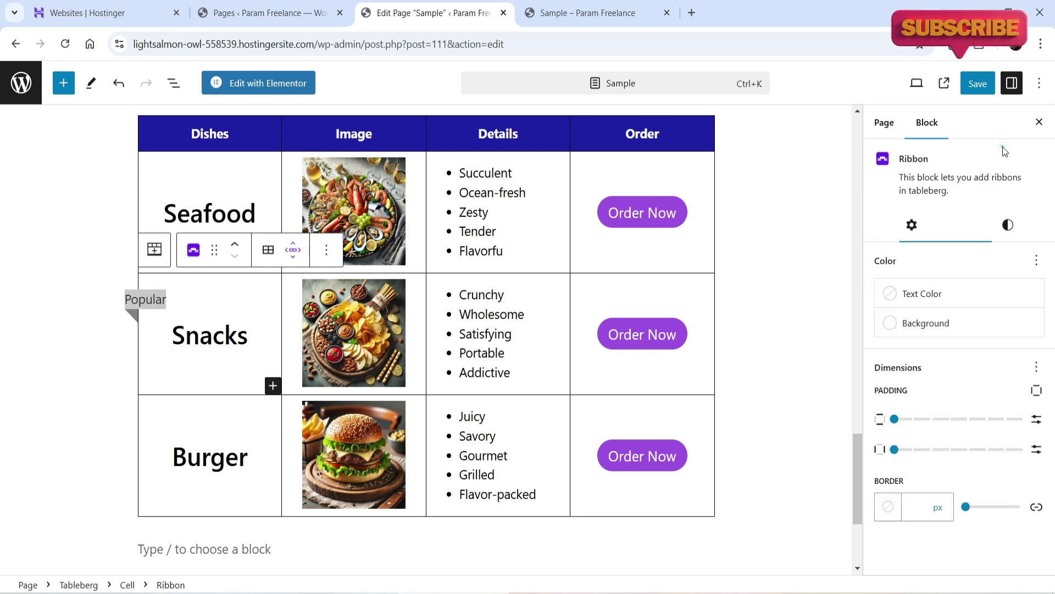
pyautogui.click(922, 324)
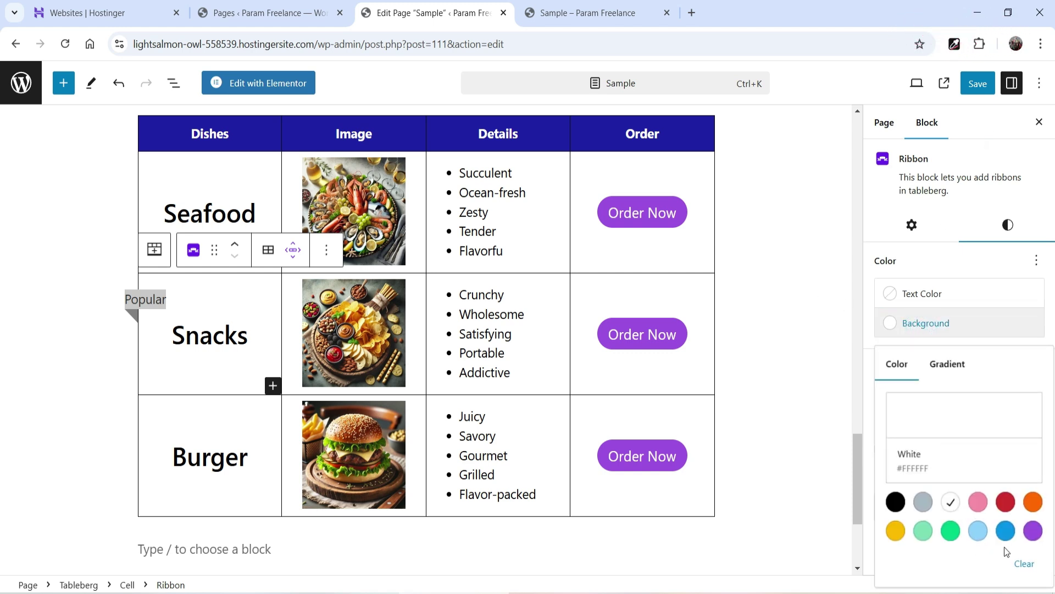
pyautogui.click(1033, 533)
pyautogui.click(921, 293)
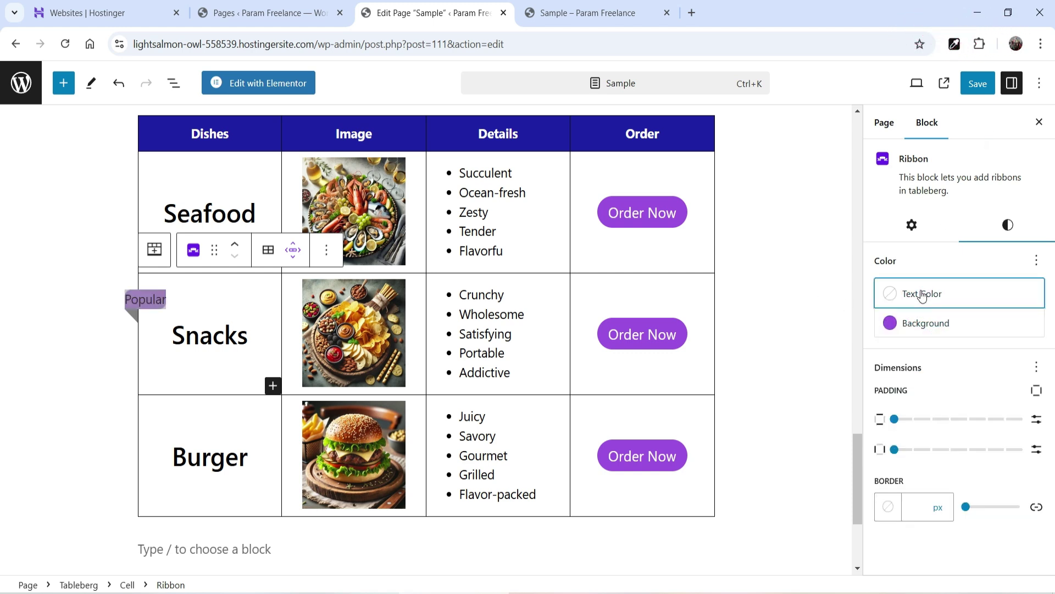
pyautogui.click(921, 293)
pyautogui.click(951, 438)
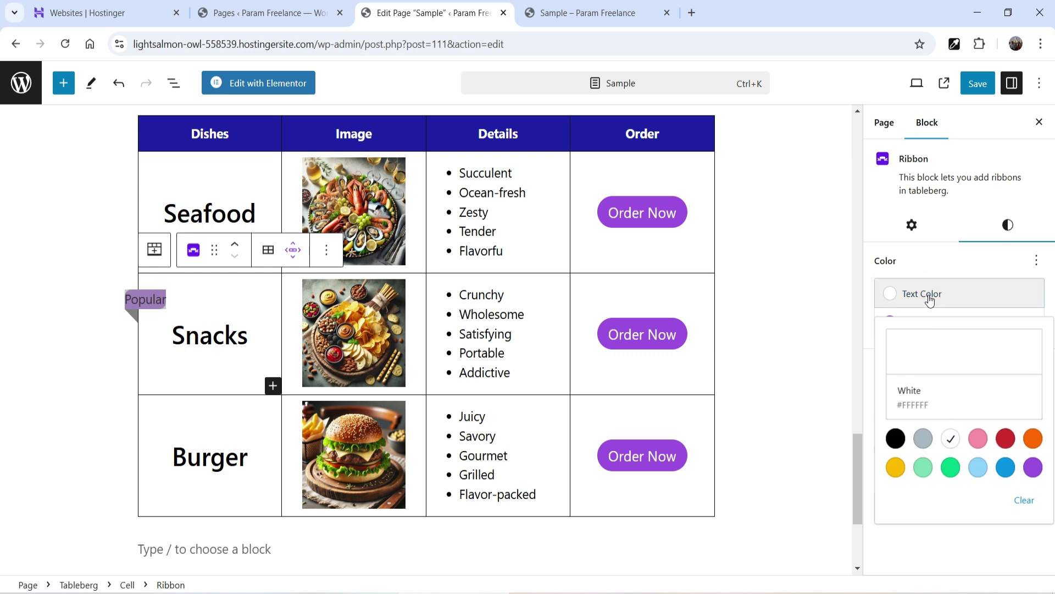
pyautogui.click(948, 327)
pyautogui.click(1005, 502)
pyautogui.click(972, 327)
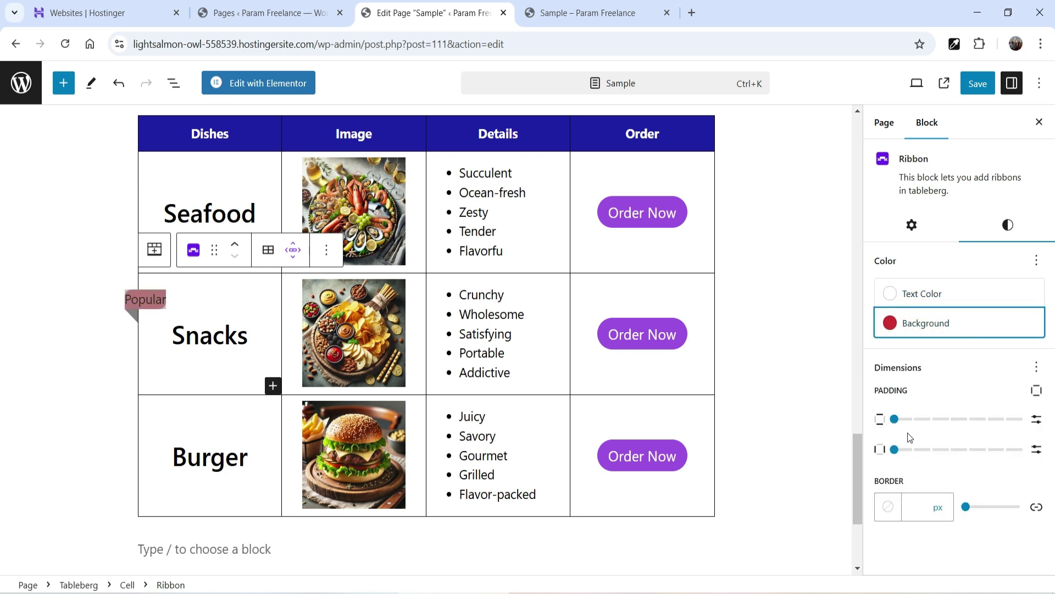
# Step: Set the ribbon's vertical and side padding to X-Small
pyautogui.click(928, 423)
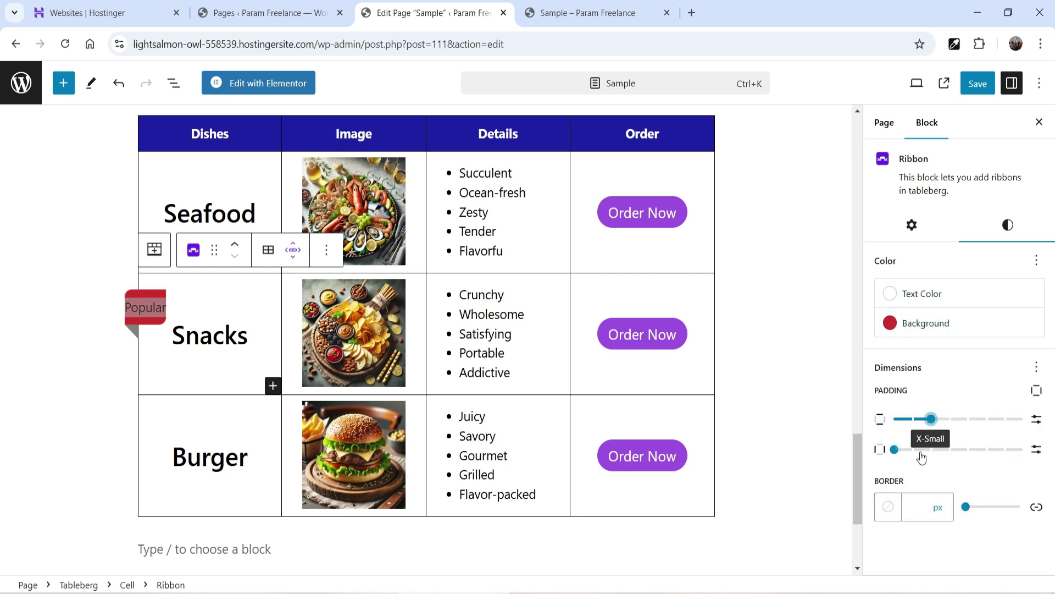
pyautogui.click(930, 450)
pyautogui.click(169, 352)
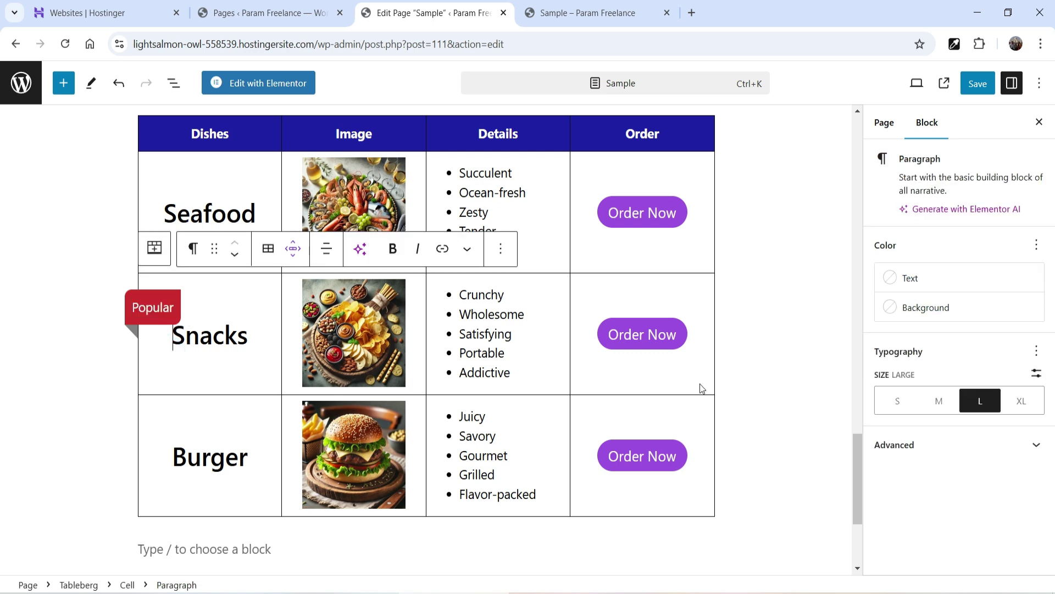
pyautogui.click(63, 83)
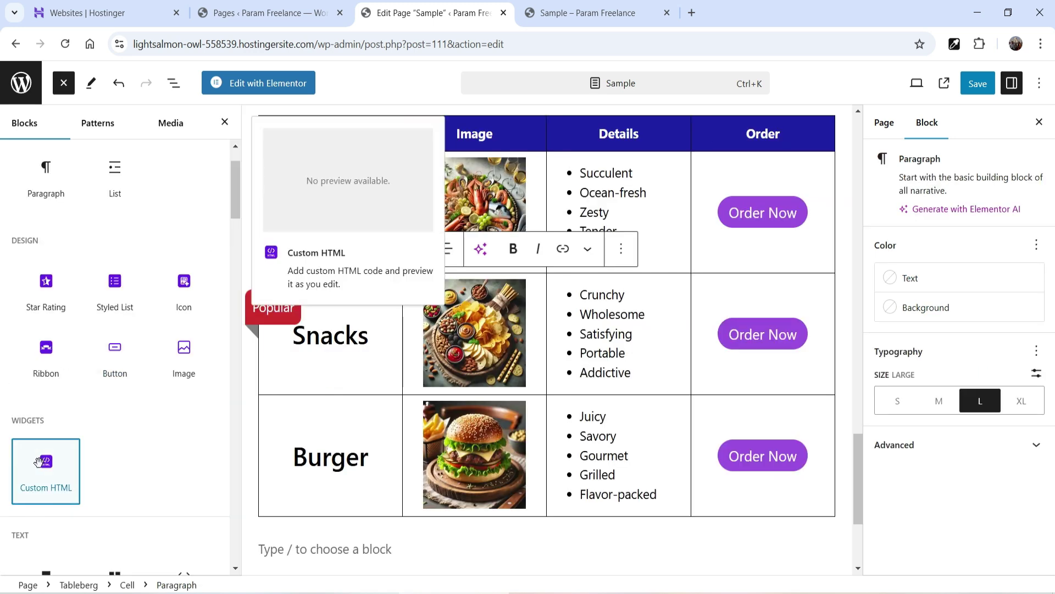
# Step: Undo the Custom HTML block dropped under Burger and select the whole Tableberg table
pyautogui.moveTo(81, 486); pyautogui.dragTo(342, 478)
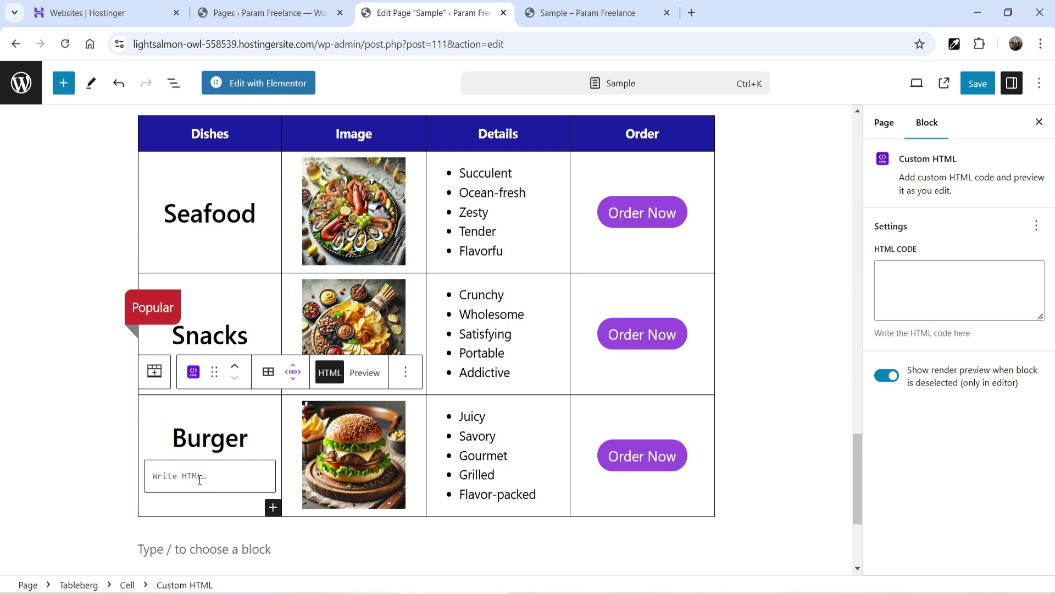
pyautogui.hotkey('ctrl', 'z')
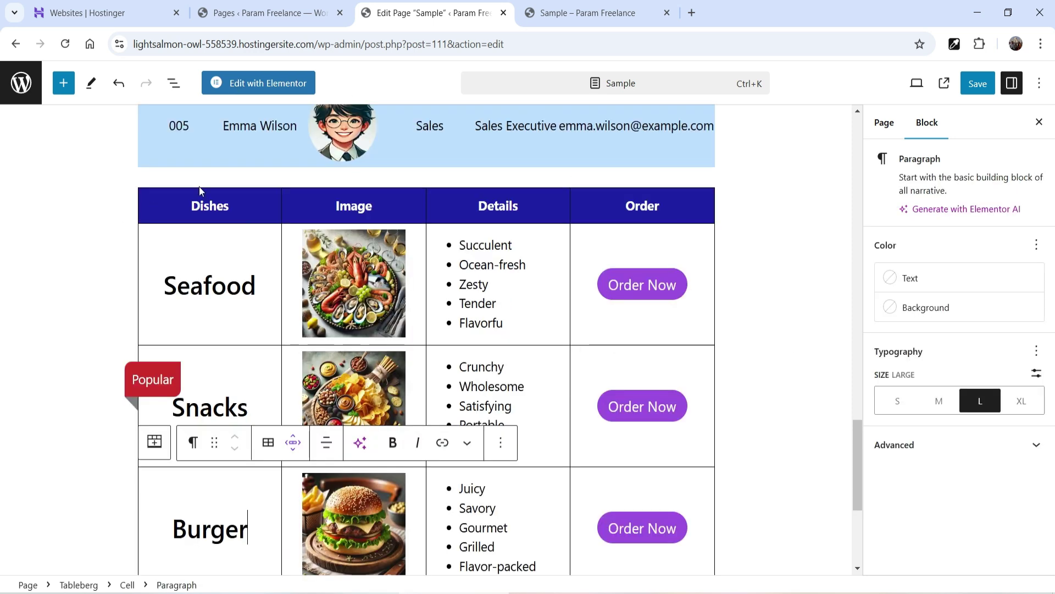
pyautogui.click(153, 193)
pyautogui.click(154, 163)
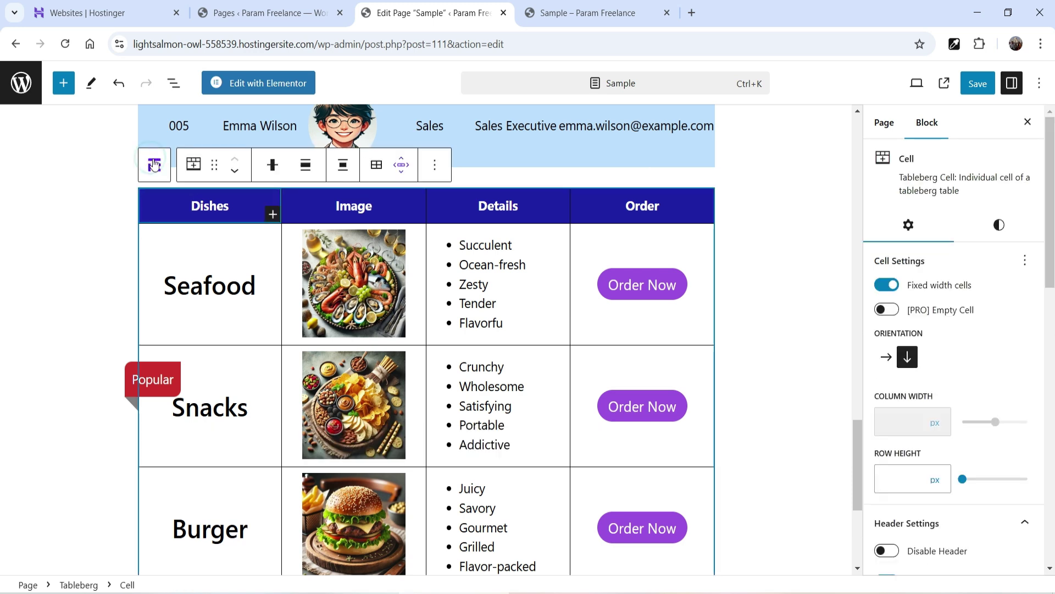
pyautogui.click(153, 163)
pyautogui.click(154, 152)
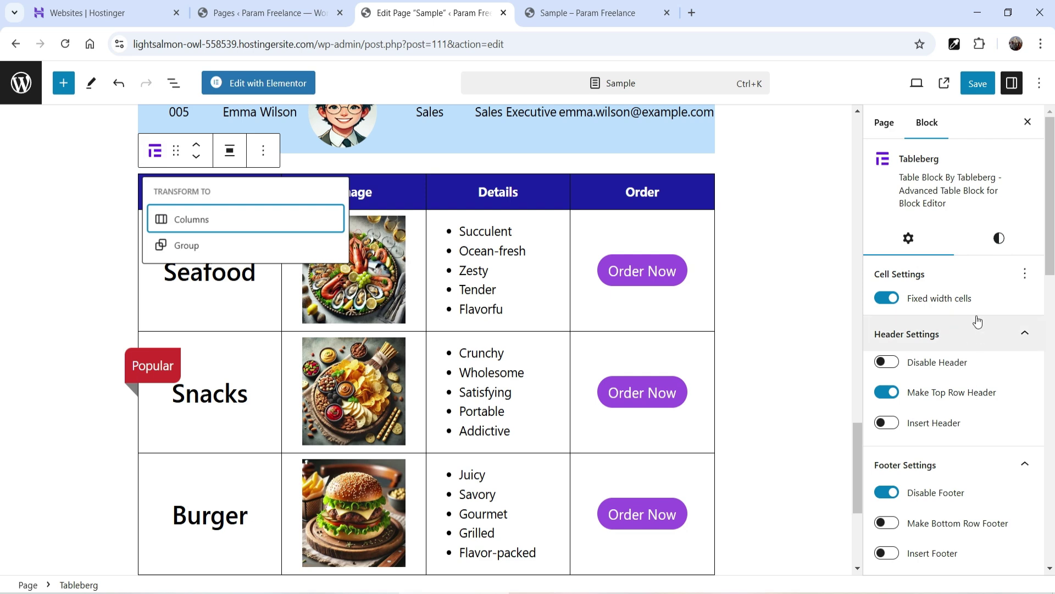
# Step: Set the Even Row Background Color to pale pink #F9E7E7
pyautogui.click(999, 239)
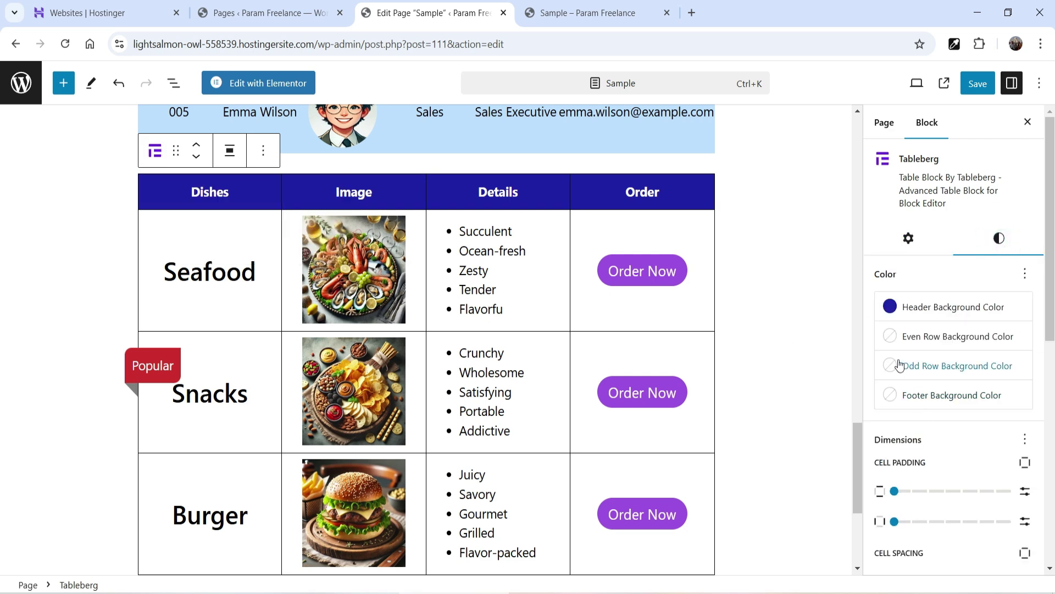
pyautogui.click(892, 336)
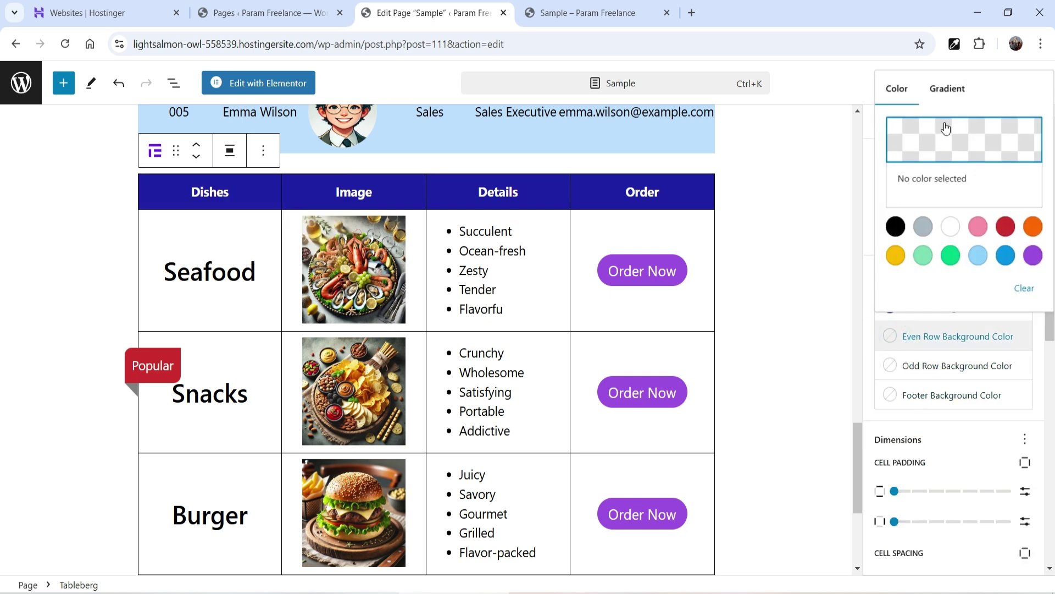
pyautogui.click(945, 123)
pyautogui.moveTo(918, 222); pyautogui.dragTo(905, 217)
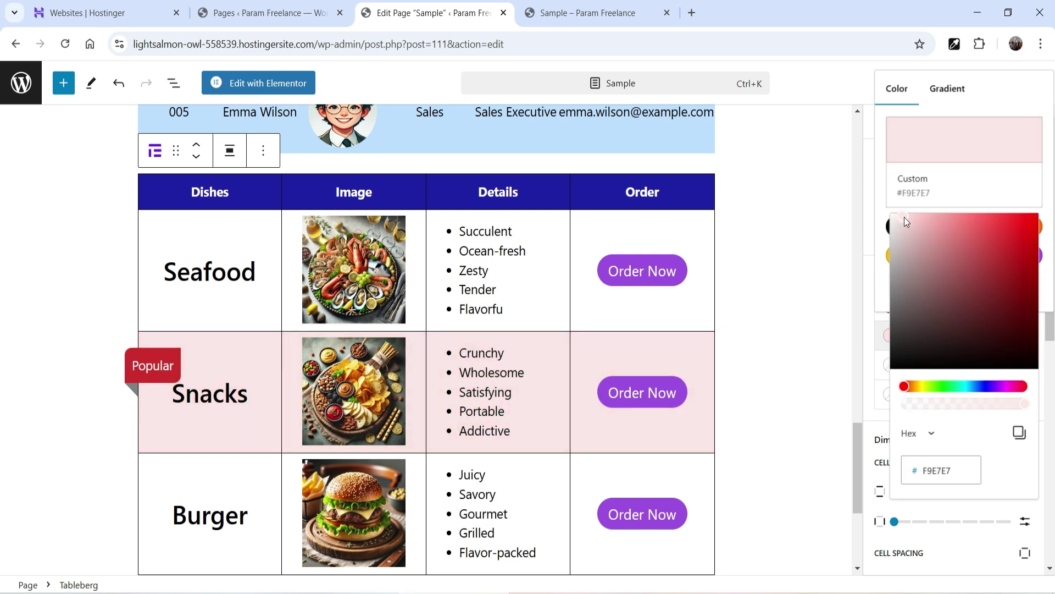
pyautogui.click(889, 196)
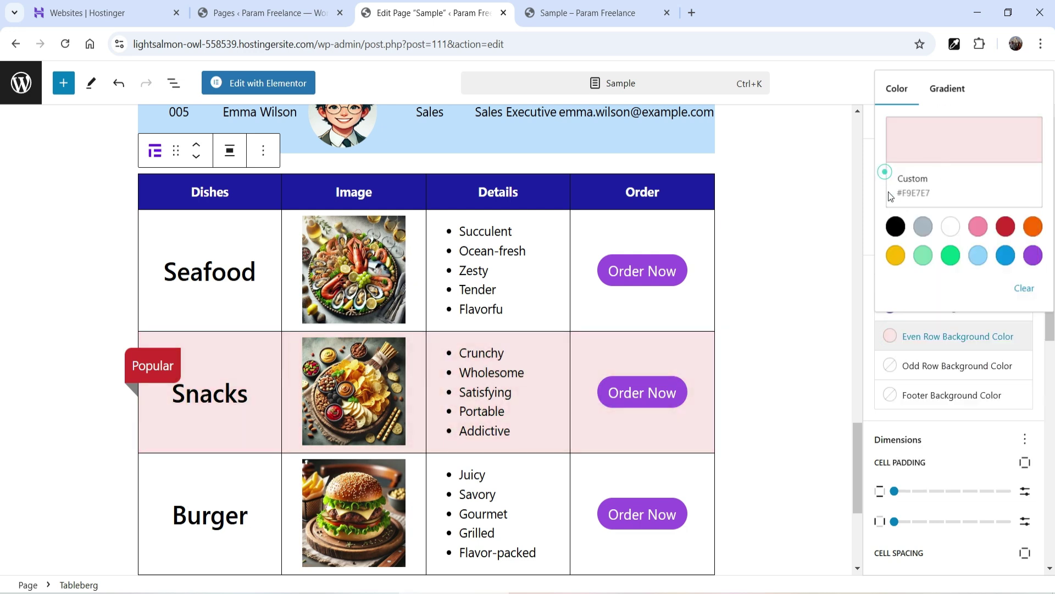
# Step: Set the Odd Row Background Color to pale yellow #F8FFC3
pyautogui.click(890, 366)
pyautogui.click(942, 169)
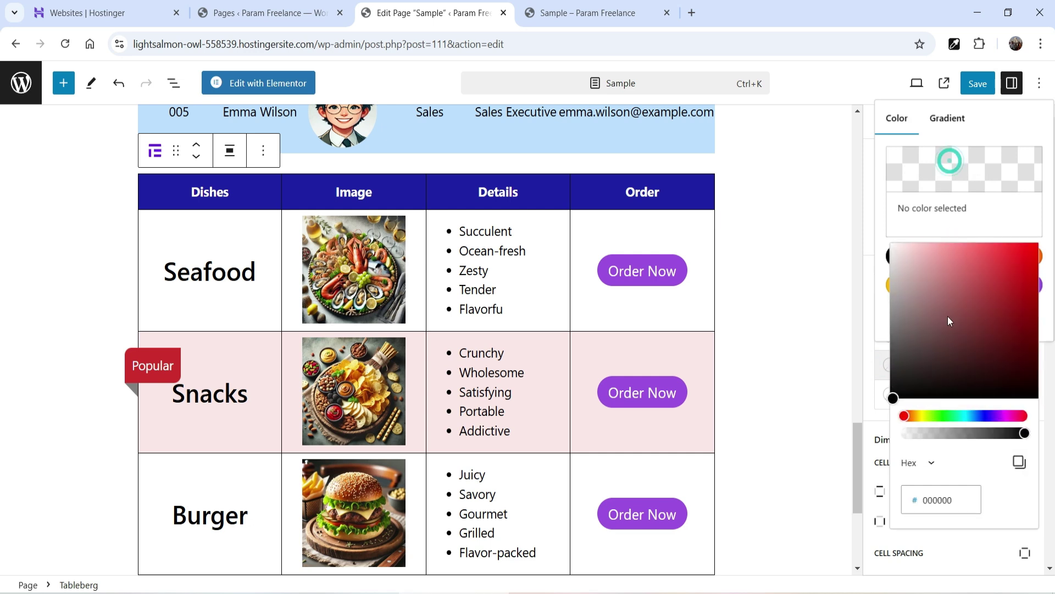
pyautogui.click(926, 415)
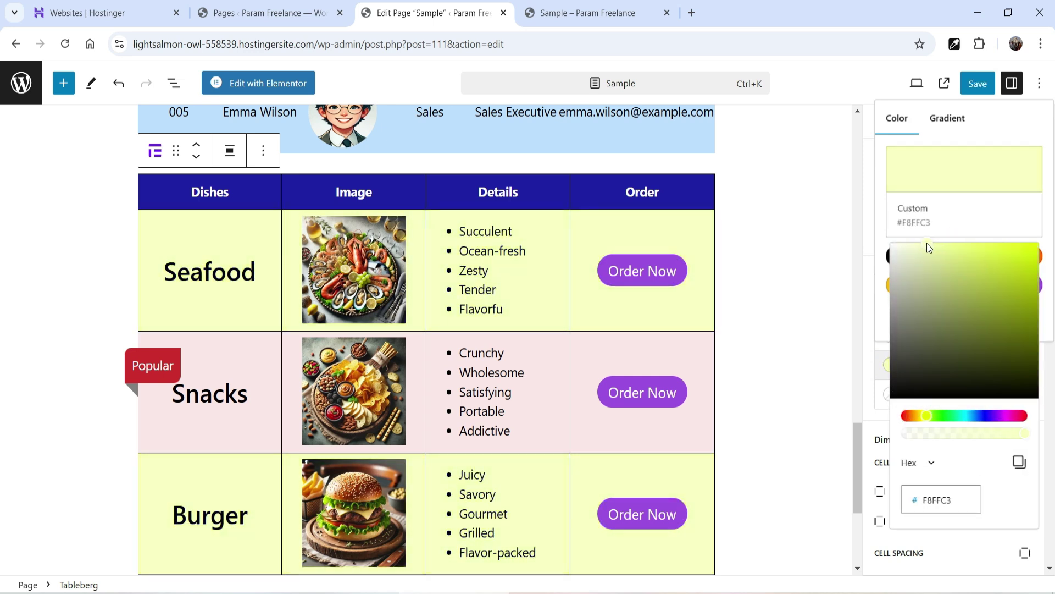
pyautogui.click(869, 230)
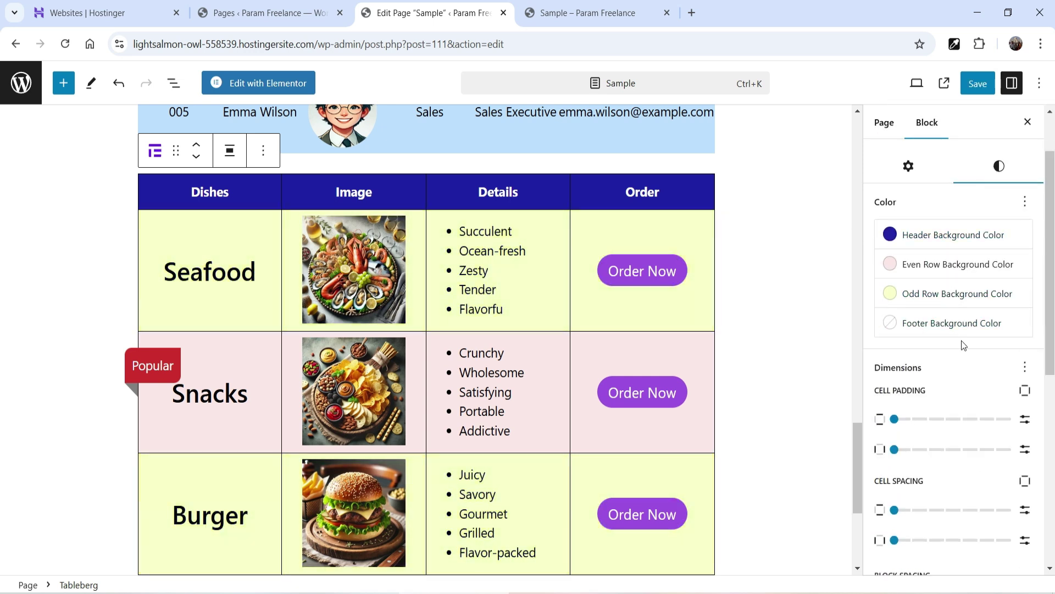
pyautogui.scroll(-3, 959, 329)
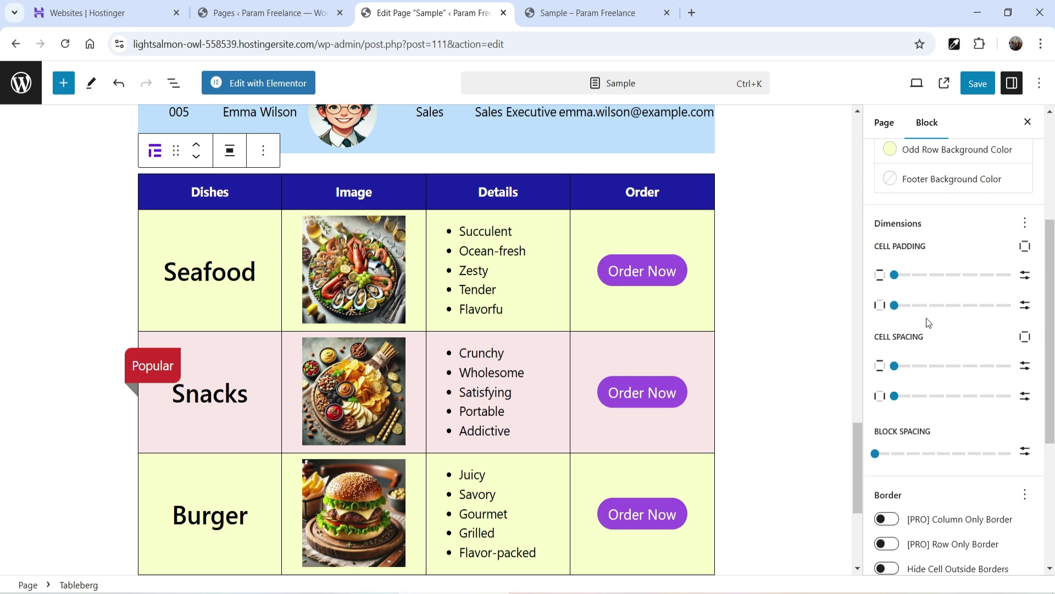
pyautogui.scroll(-4, 951, 378)
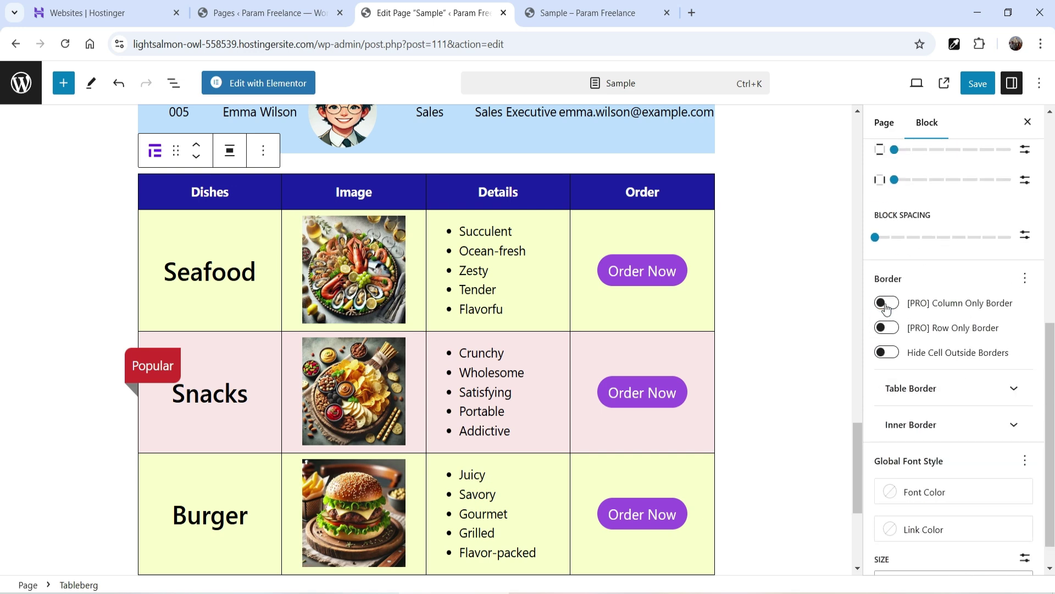
# Step: Try Column Only, Row Only and Hide Cell Outside Borders, leave borders unchanged, and save the page
pyautogui.click(886, 305)
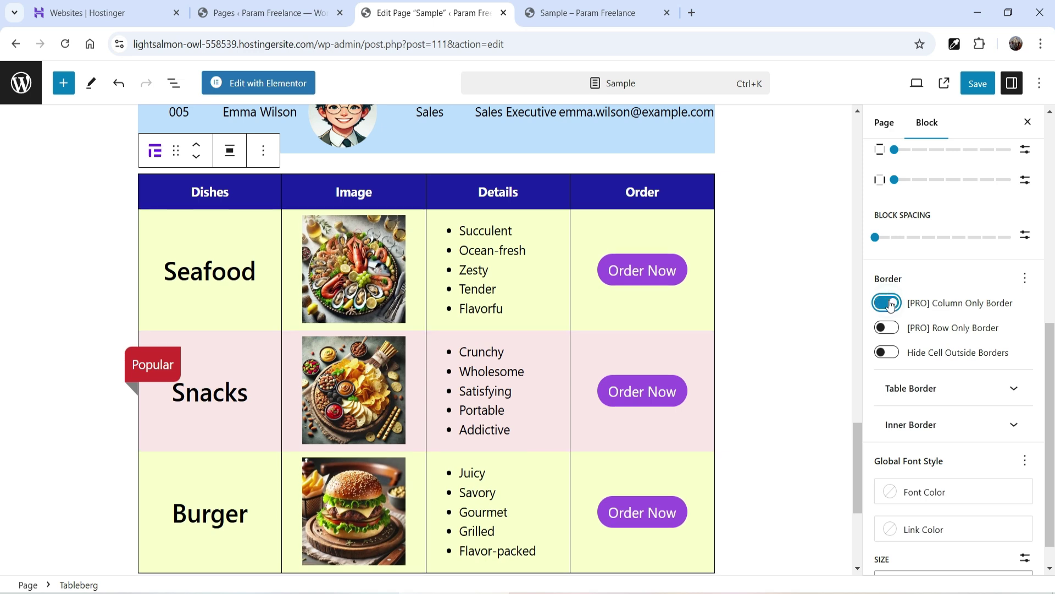
pyautogui.click(886, 328)
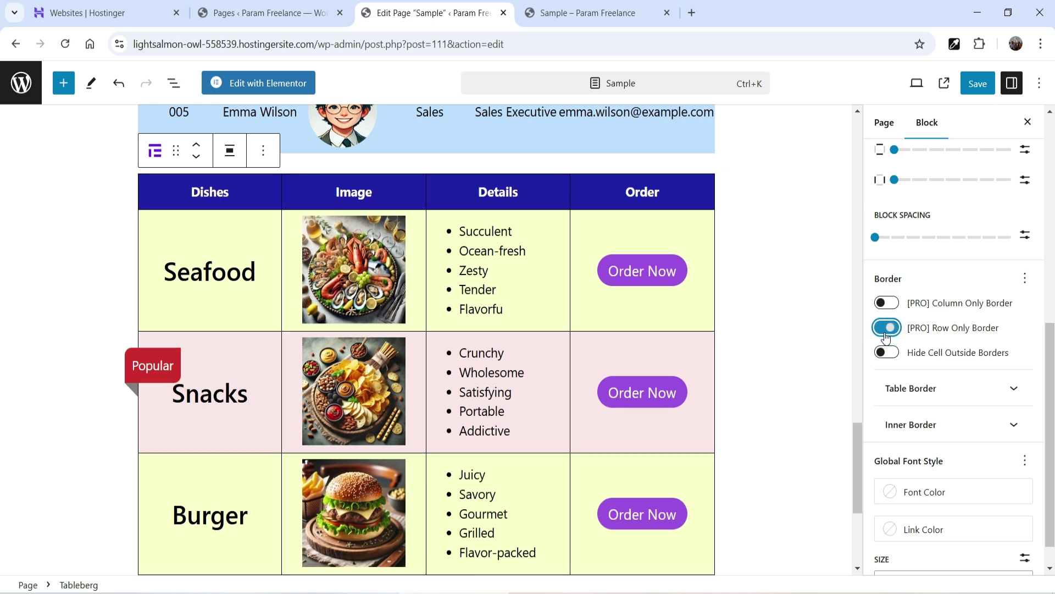
pyautogui.click(884, 353)
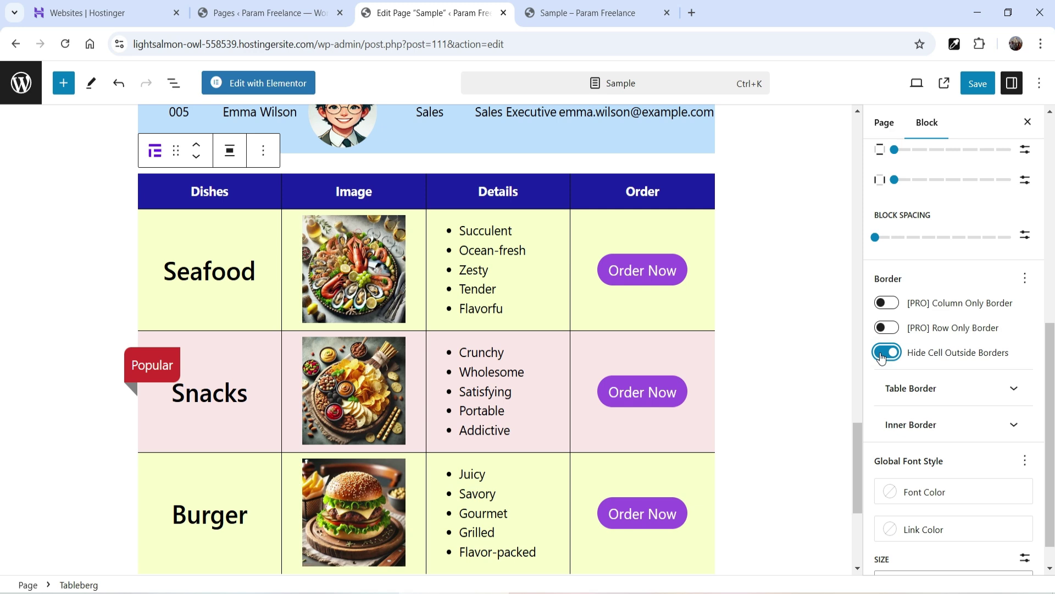
pyautogui.click(884, 353)
pyautogui.click(1013, 387)
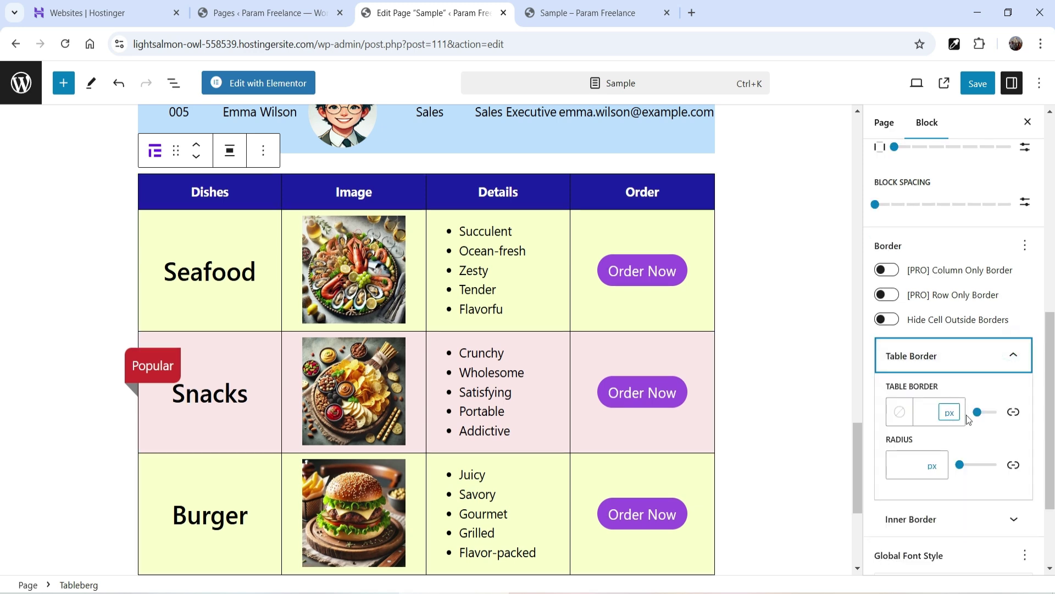
pyautogui.click(978, 83)
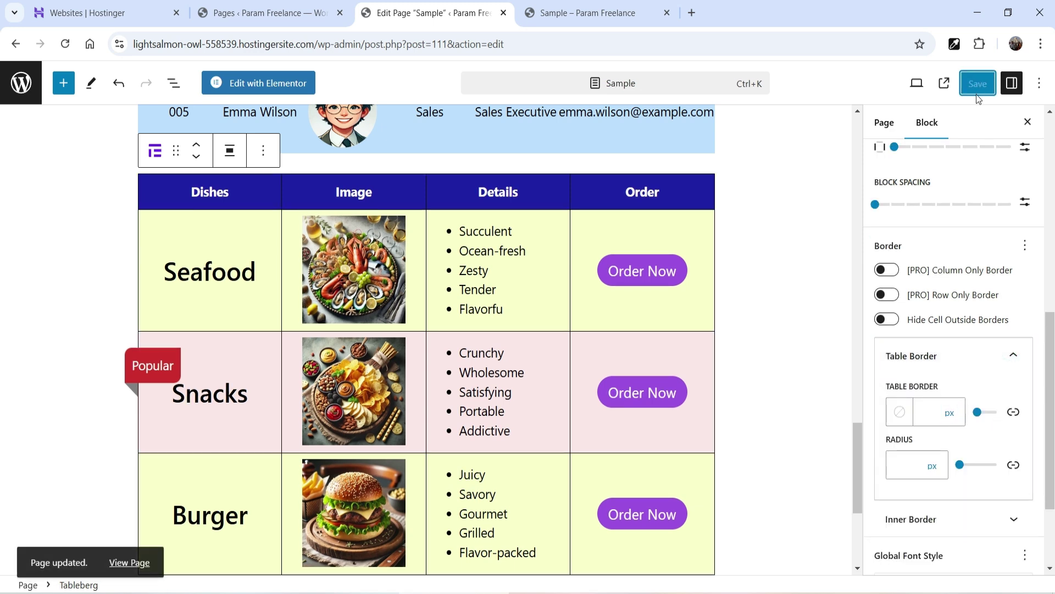
# Step: Reload the live Sample – Param Freelance page to see the updated menu table
pyautogui.click(587, 16)
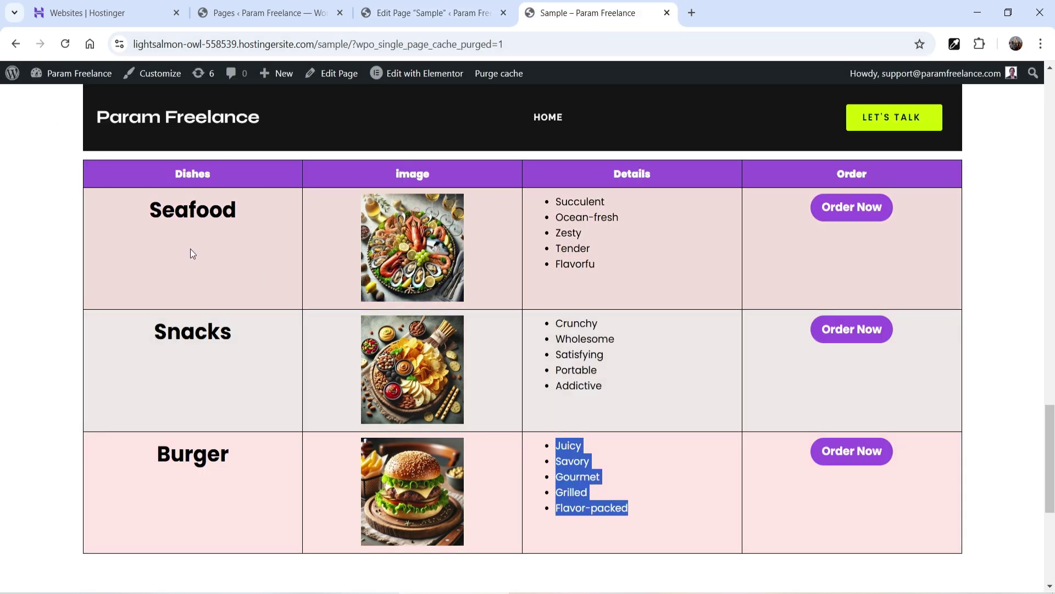
pyautogui.click(189, 252)
pyautogui.click(66, 45)
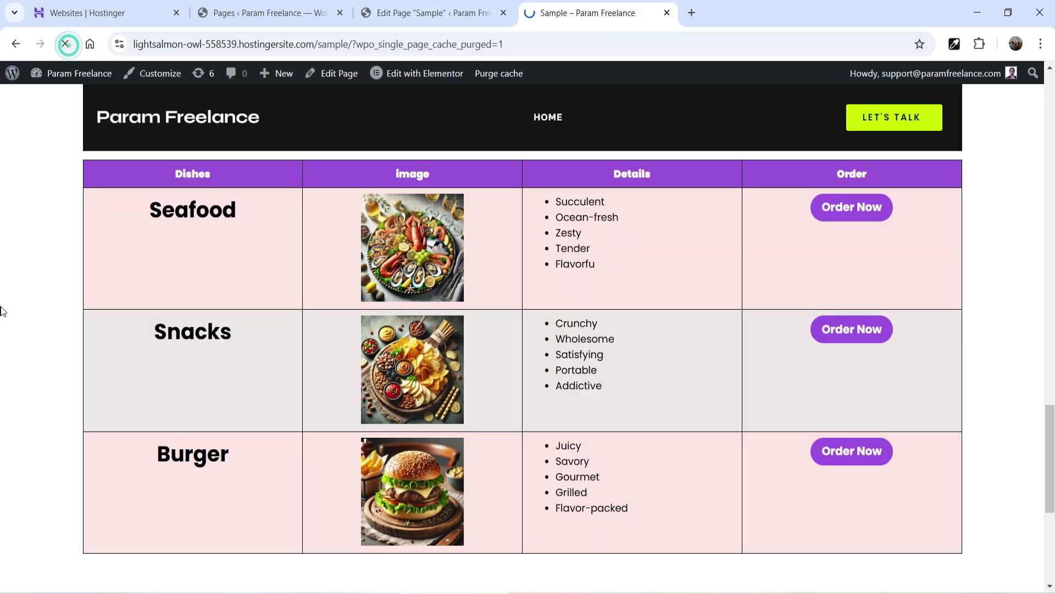